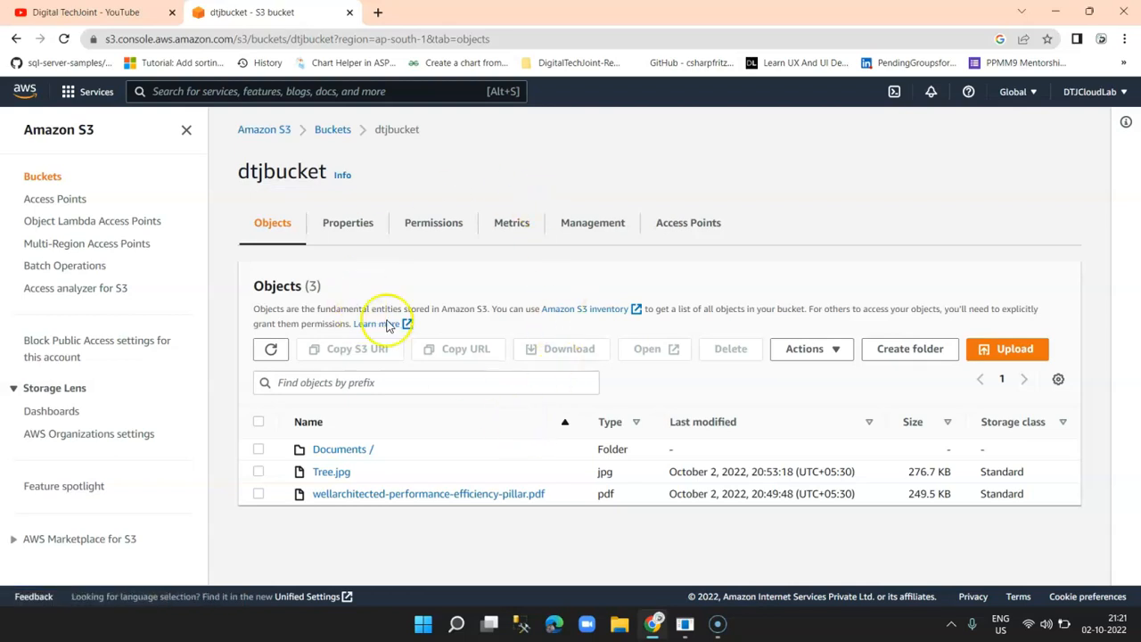
Step: Return to the bucket list and open the properties of dtjbucket at its Bucket Versioning section
left_click(329, 131)
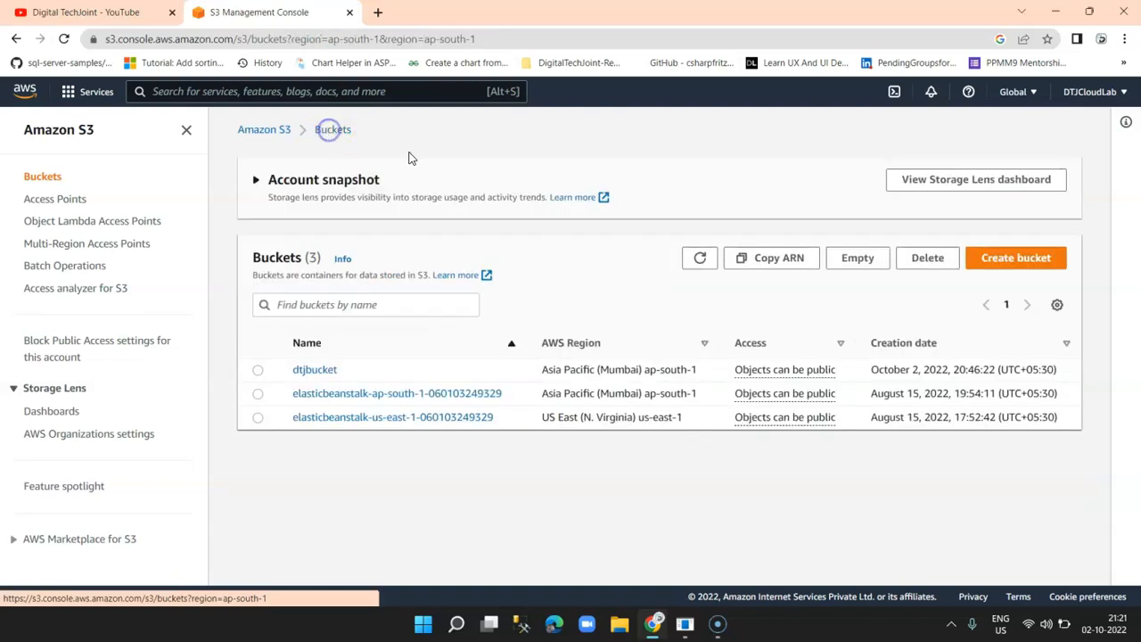
left_click(257, 371)
left_click(312, 372)
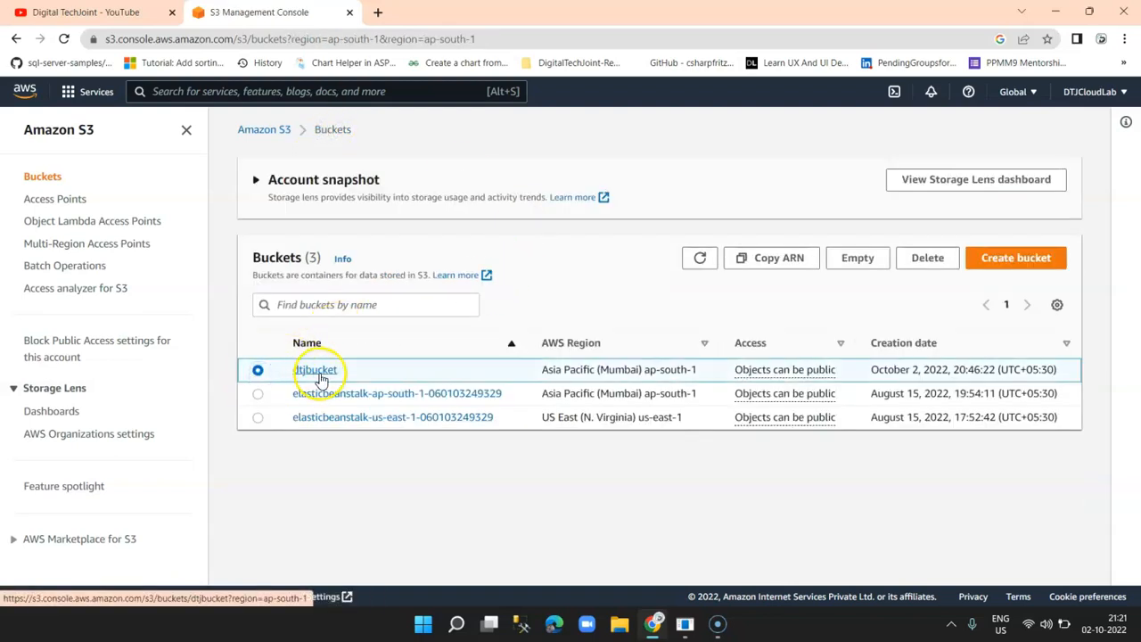
left_click(351, 225)
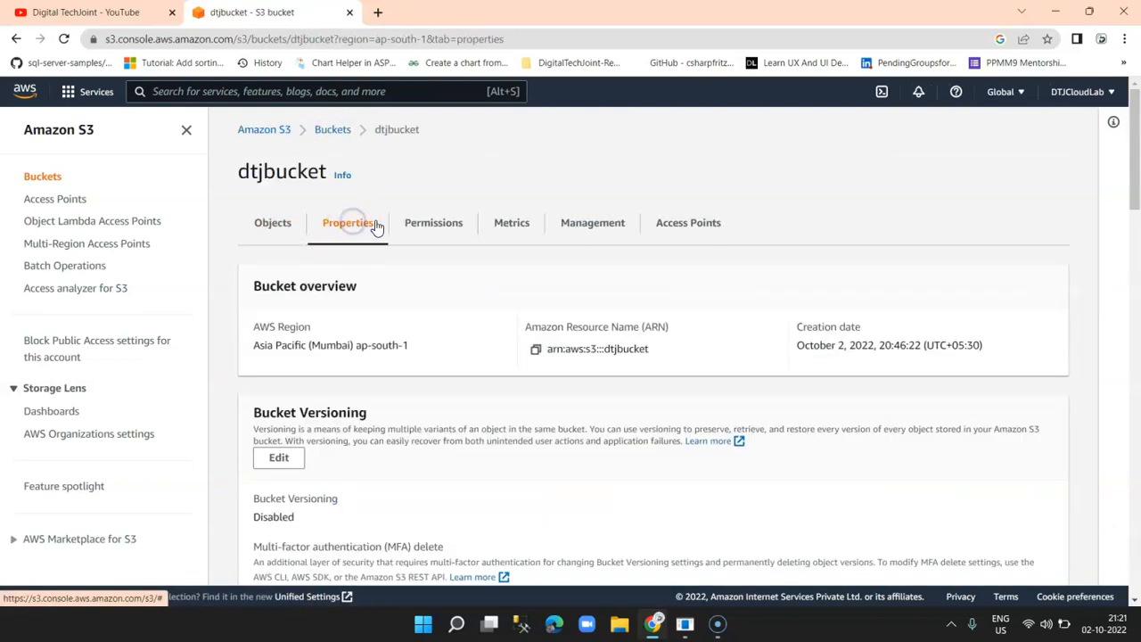
scroll(618, 428, "down", 2)
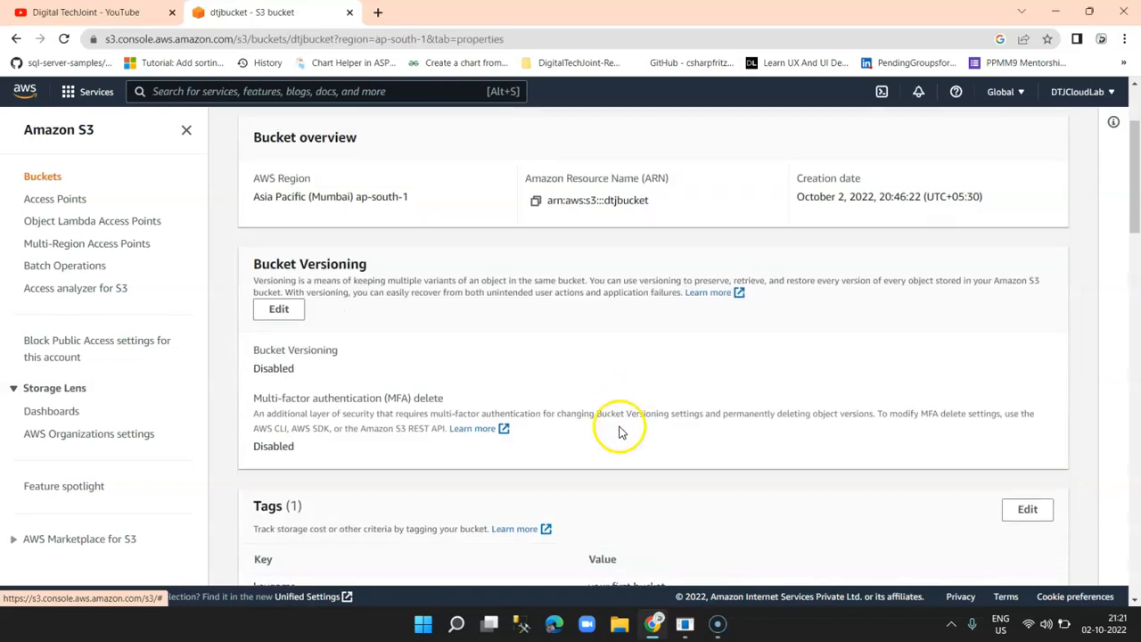
Step: Enable Bucket Versioning for dtjbucket and save the changes
left_click(280, 311)
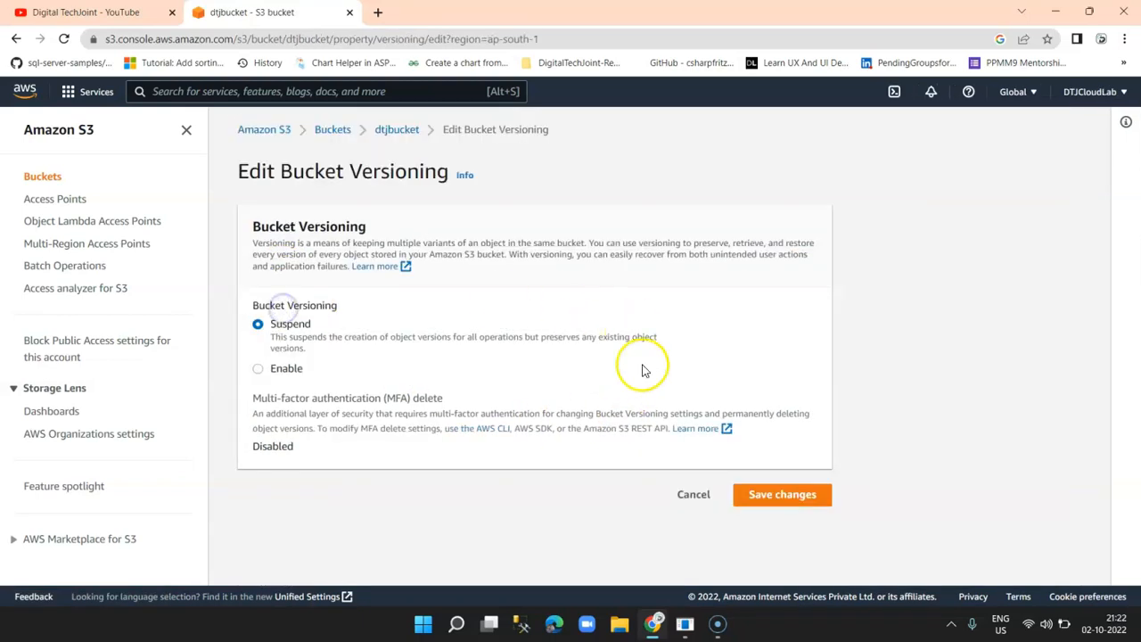
left_click(269, 372)
scroll(654, 420, "down", 1)
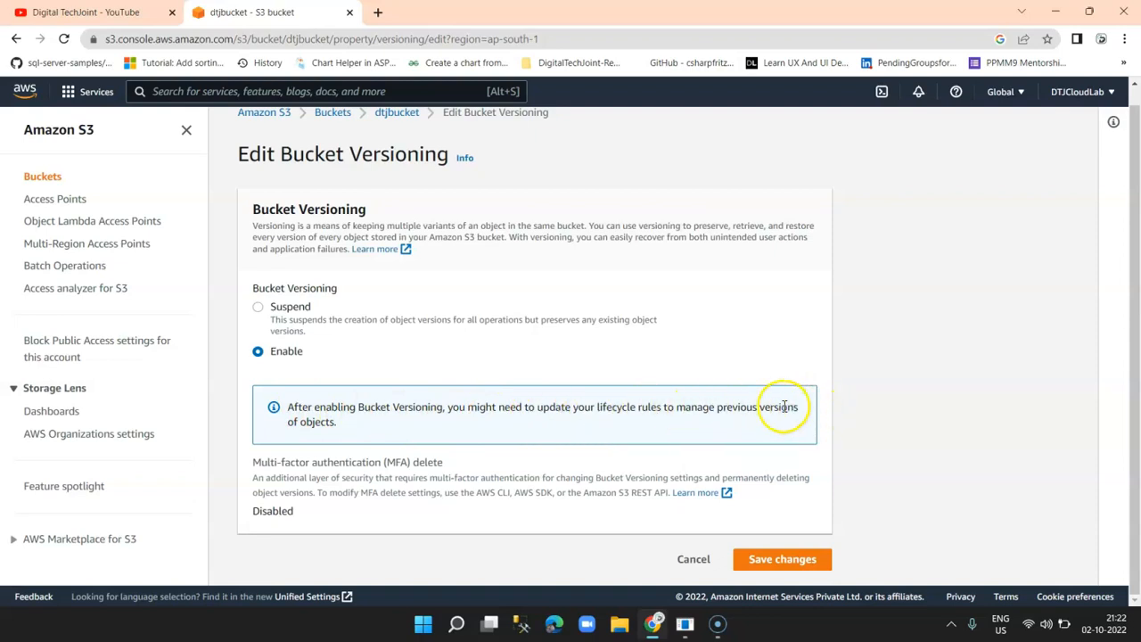
left_click(778, 562)
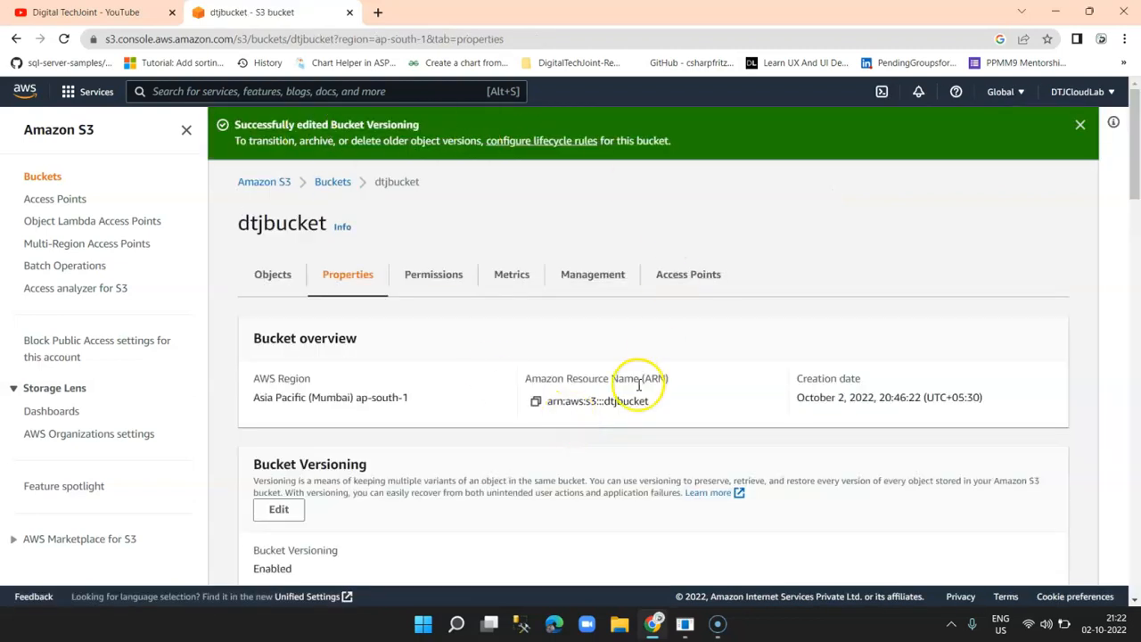
scroll(639, 382, "down", 3)
scroll(449, 389, "up", 5)
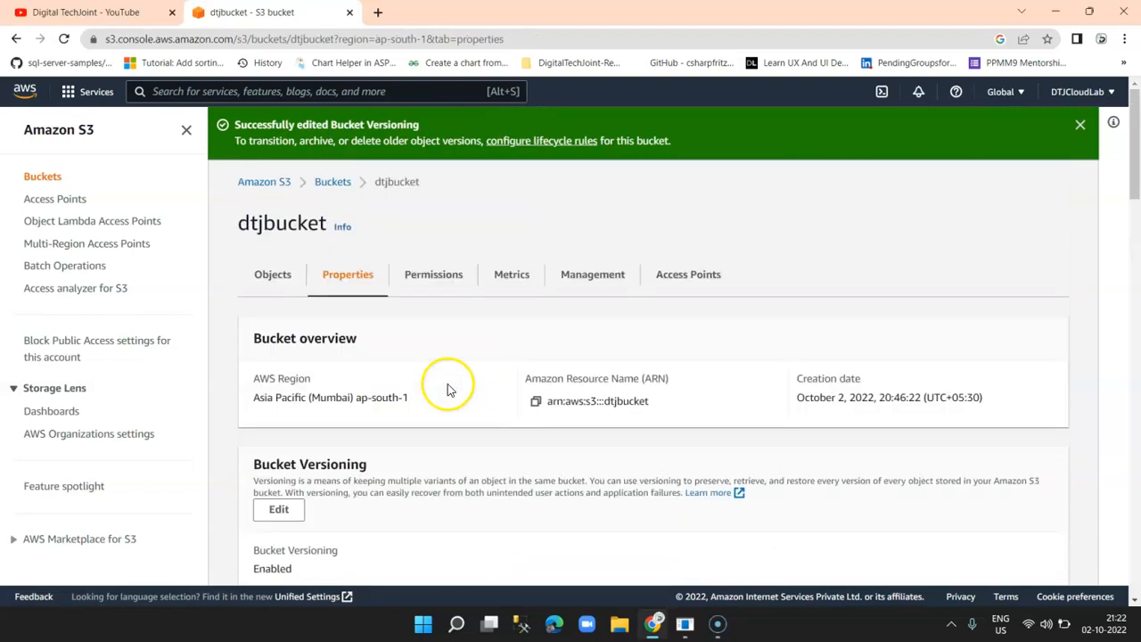
Step: Go back through the bucket list to dtjbucket and open its Documents folder
left_click(329, 181)
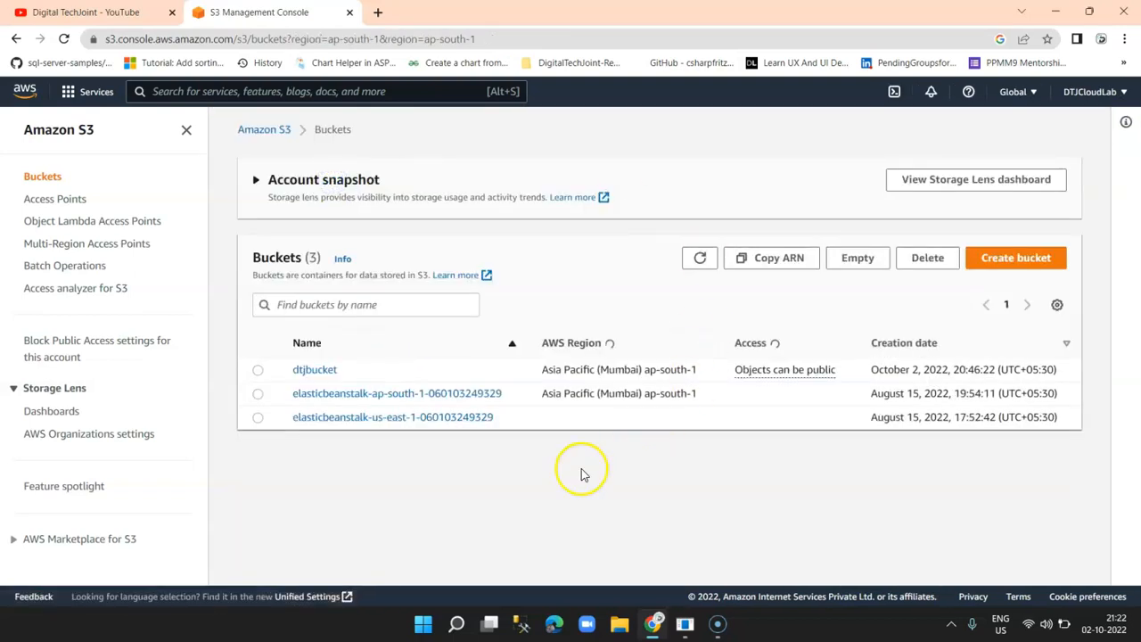
left_click(315, 369)
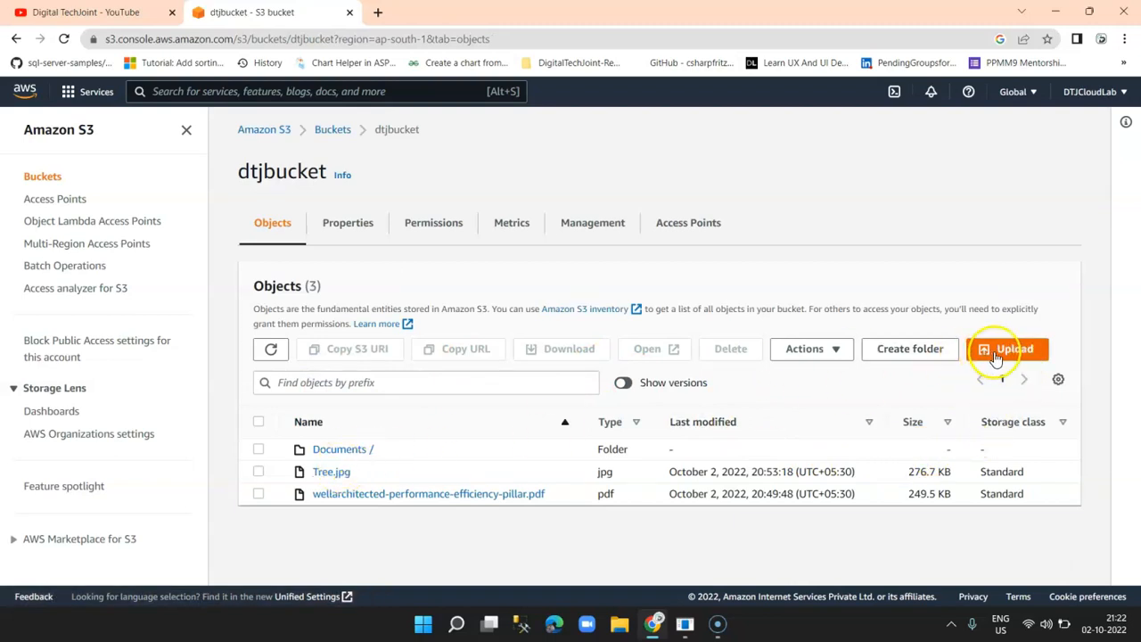
left_click(341, 455)
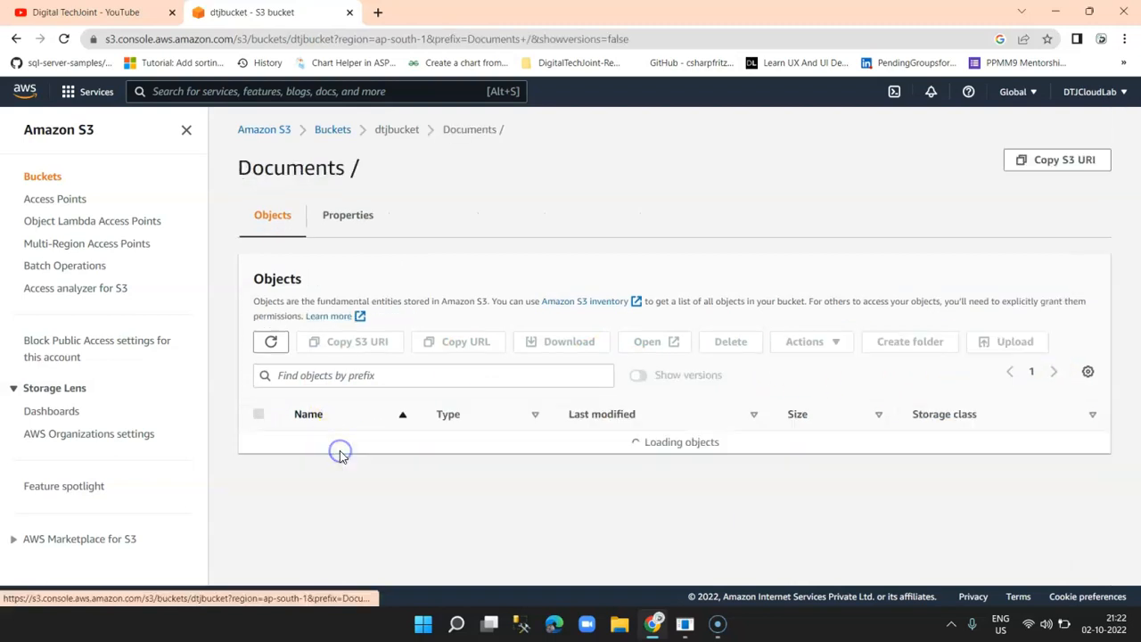
Step: Upload DJT-ADO.net Entity Model.docx to the Documents folder and close the upload status page
left_click(998, 348)
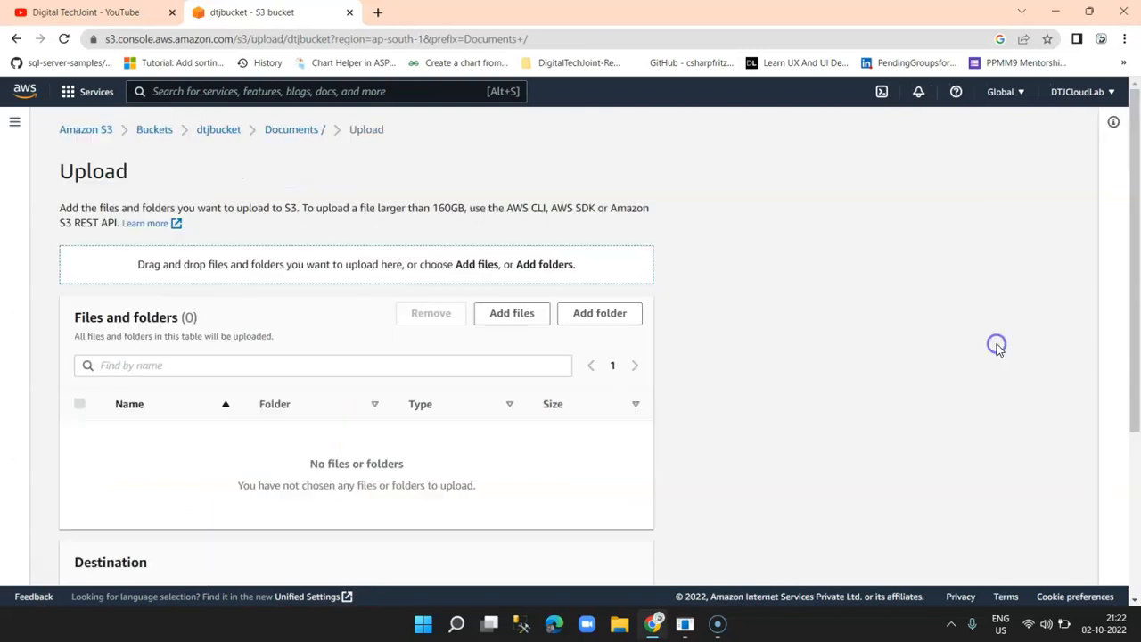
left_click(500, 313)
double_click(183, 134)
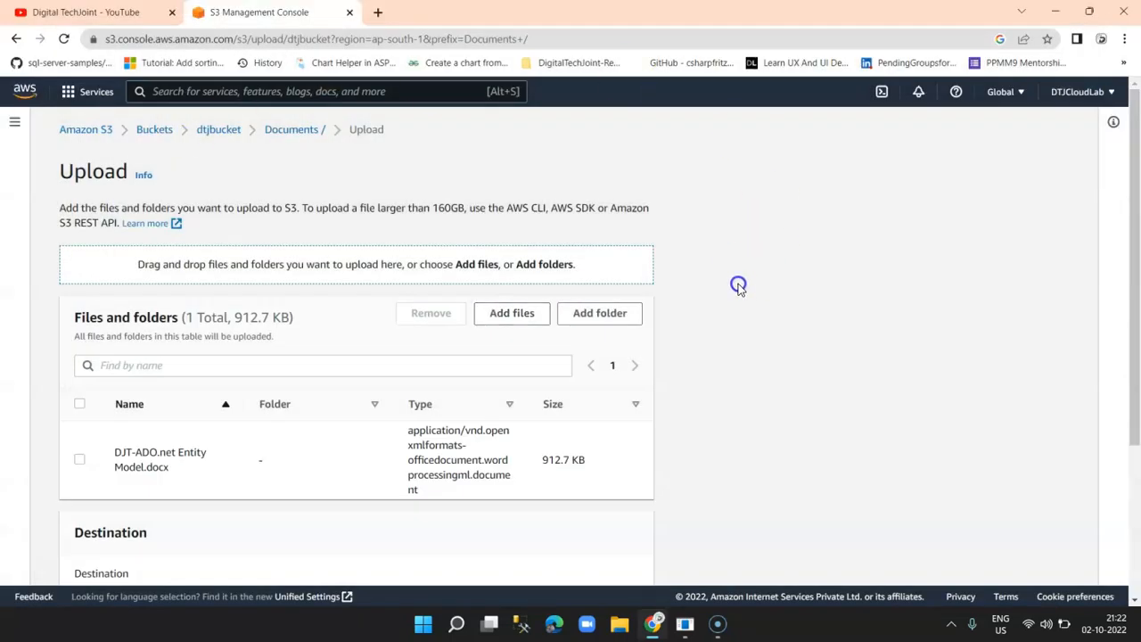
scroll(738, 285, "down", 4)
scroll(736, 286, "up", 4)
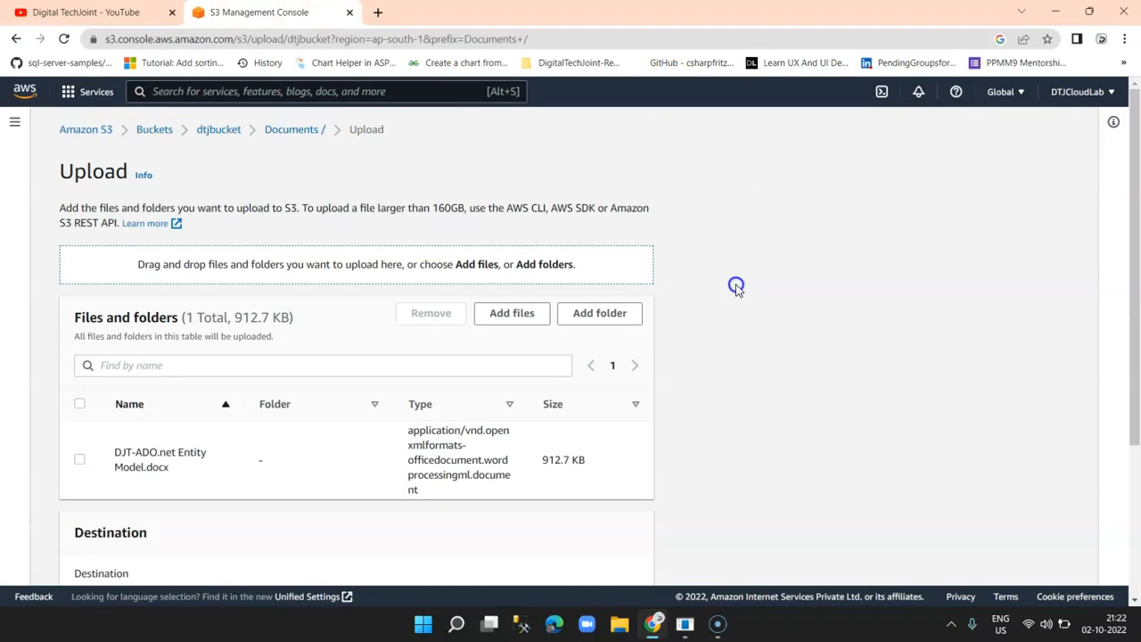
scroll(565, 287, "down", 3)
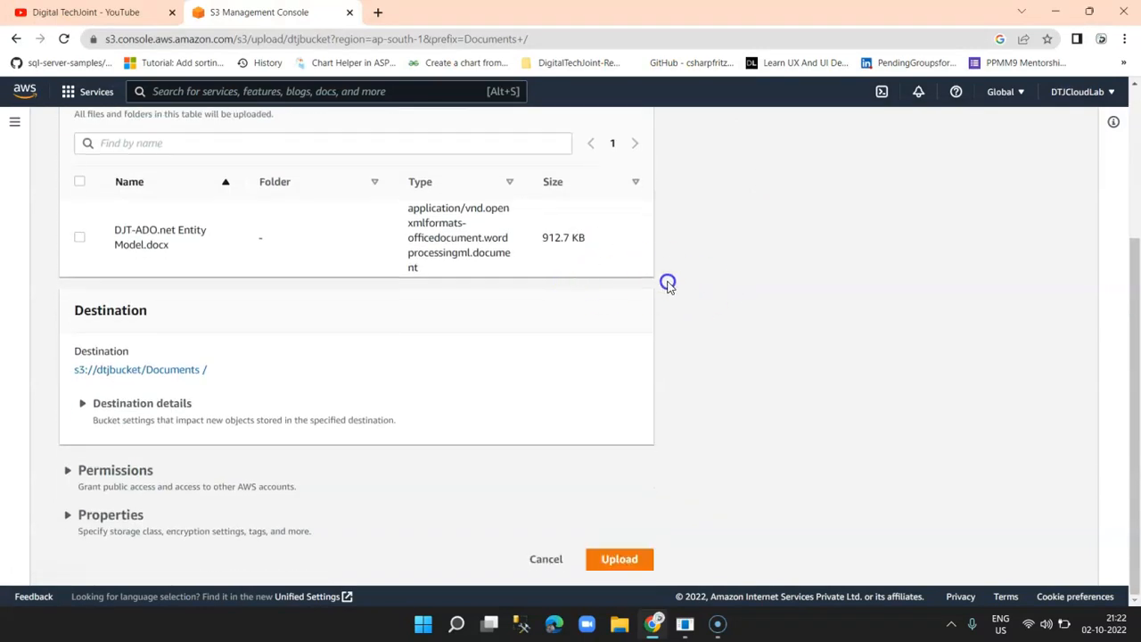
scroll(675, 309, "up", 1)
scroll(675, 309, "down", 1)
left_click(633, 562)
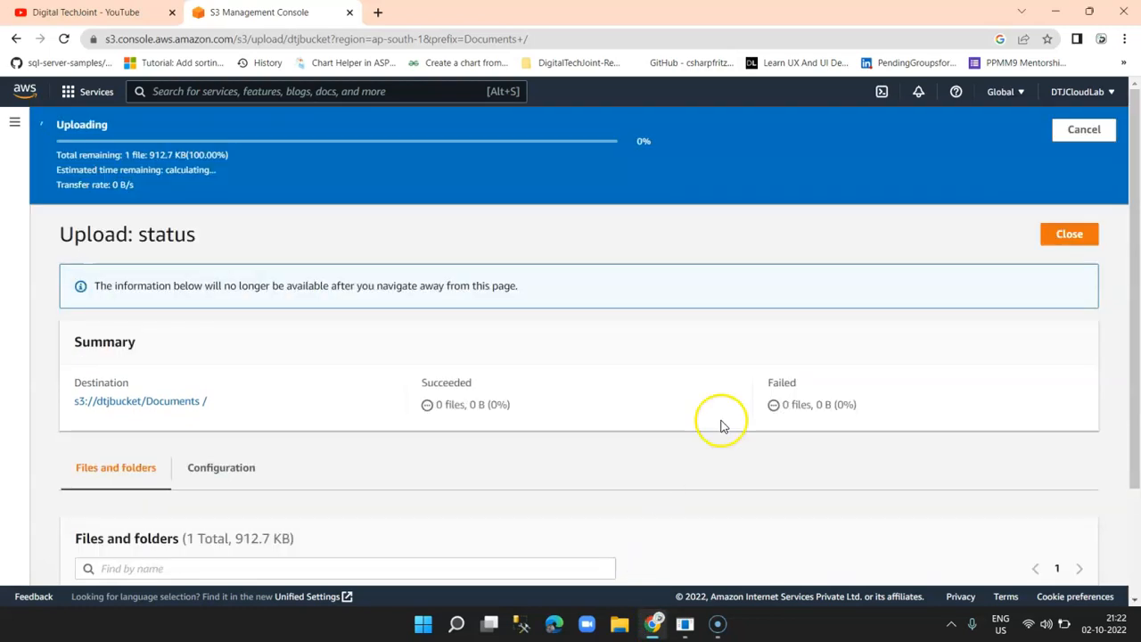
scroll(452, 403, "down", 1)
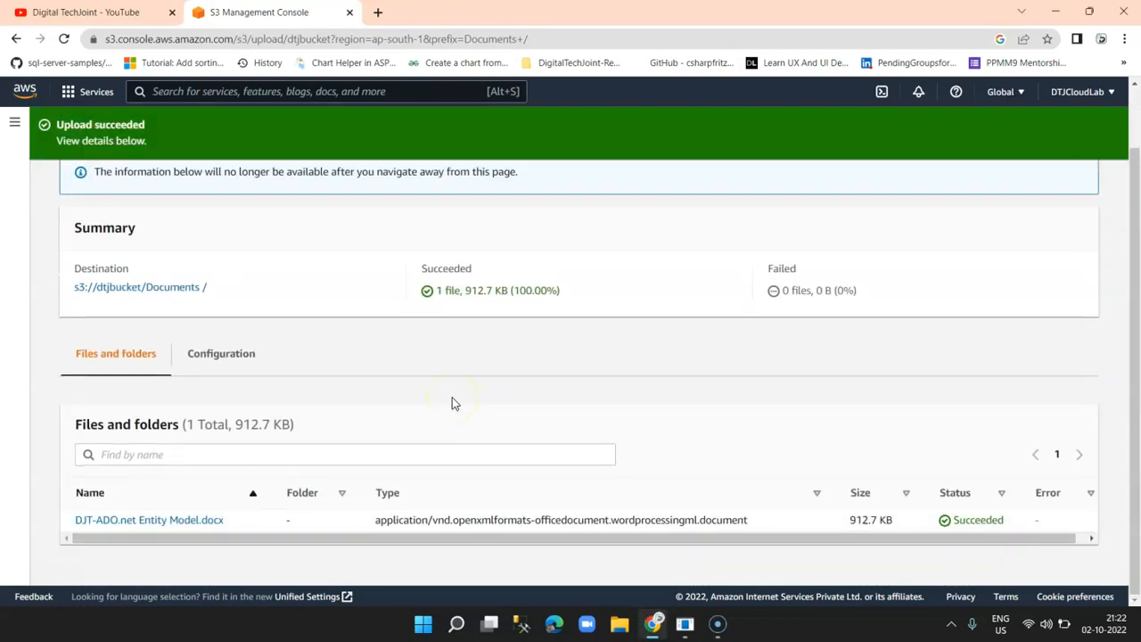
scroll(990, 489, "up", 1)
left_click(1081, 190)
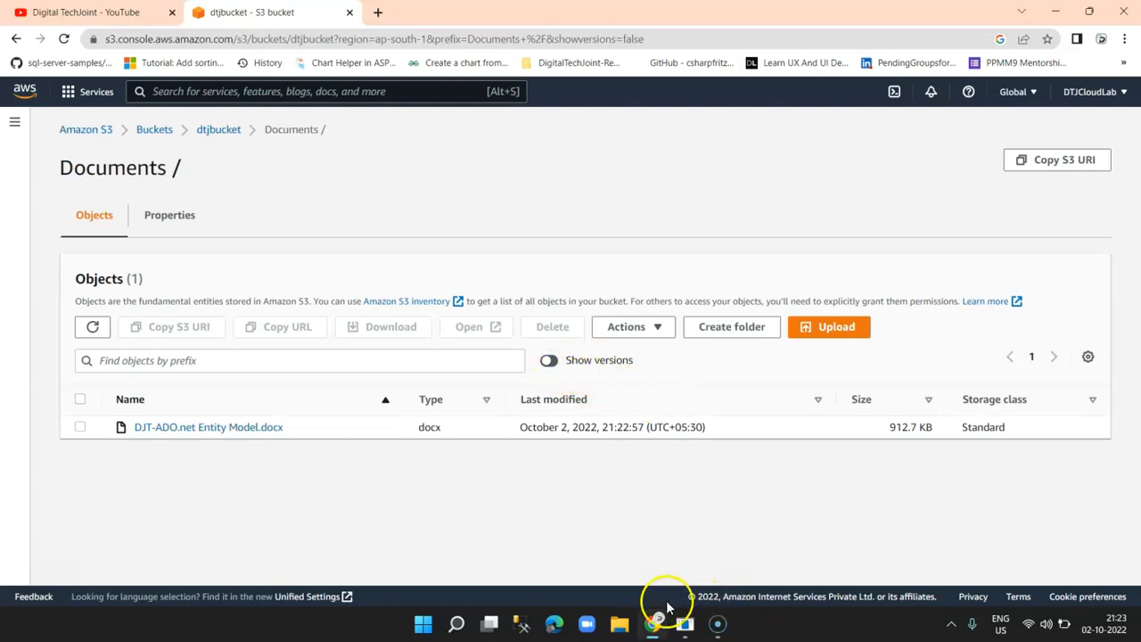
Step: Switch to File Explorer and open DJT-ADO.net Entity Model from the AWS\S3 folder on drive D: in Word
left_click(621, 628)
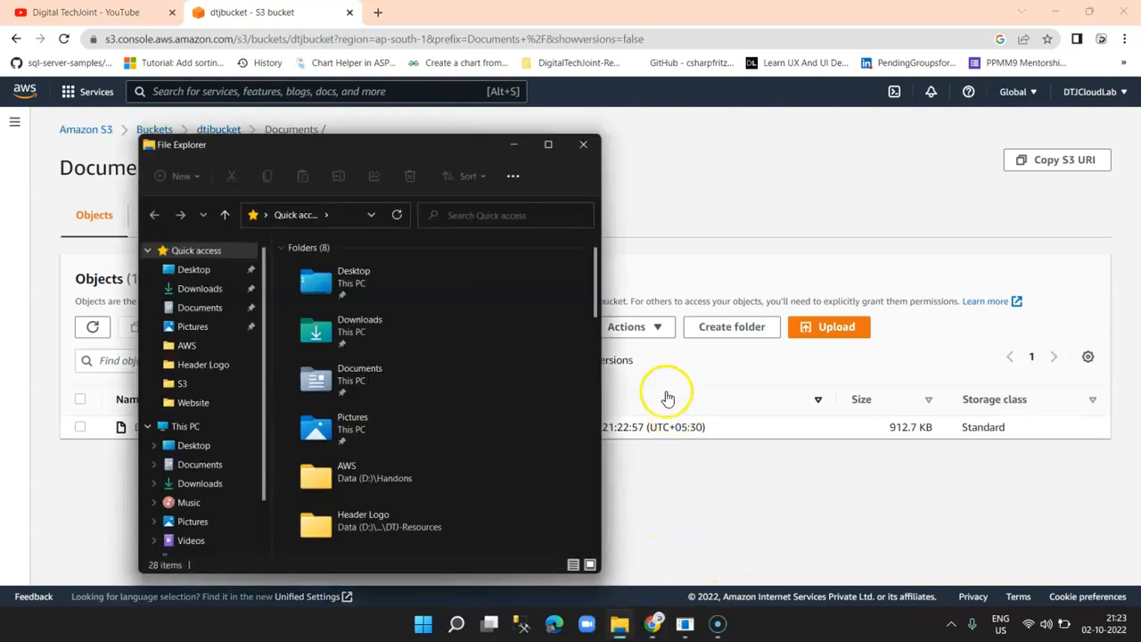
scroll(212, 448, "down", 1)
scroll(209, 450, "down", 2)
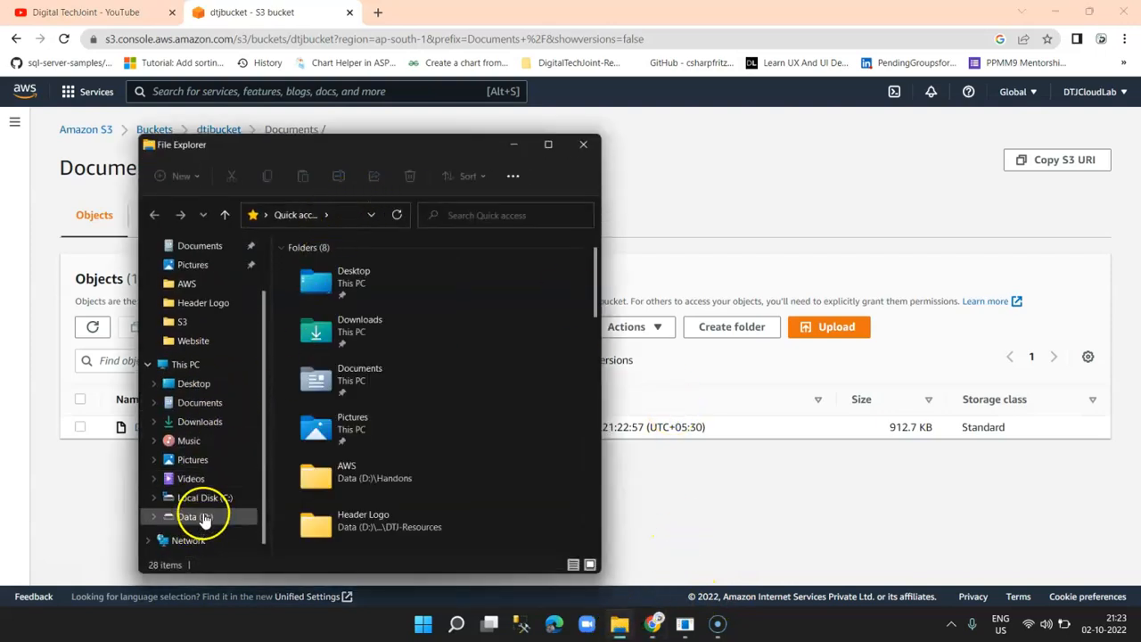
left_click(198, 516)
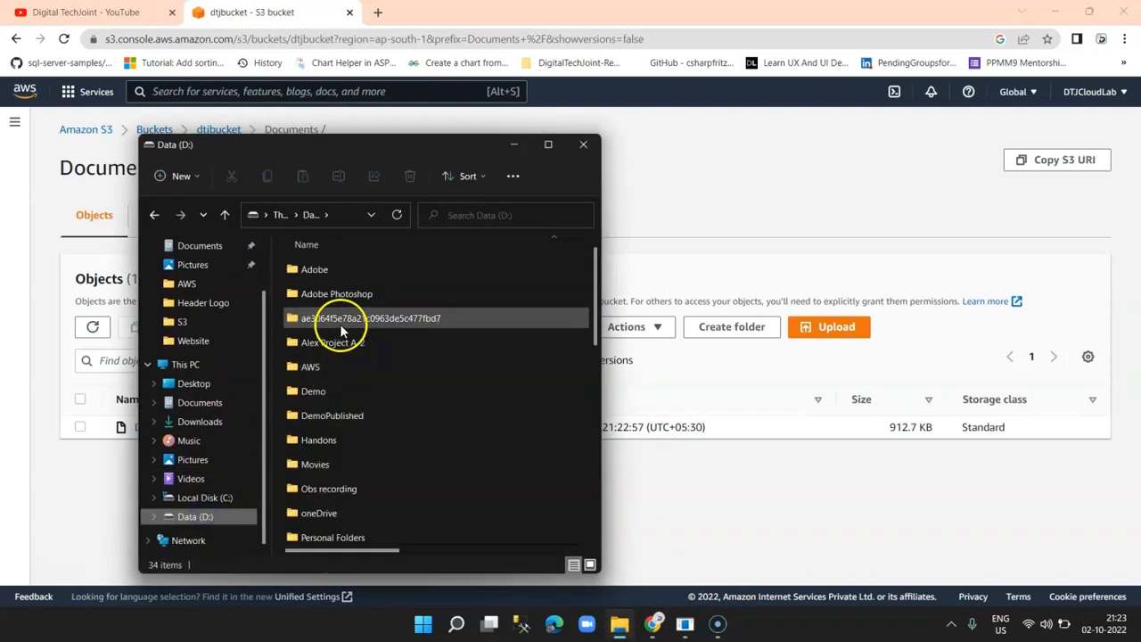
double_click(316, 366)
double_click(305, 267)
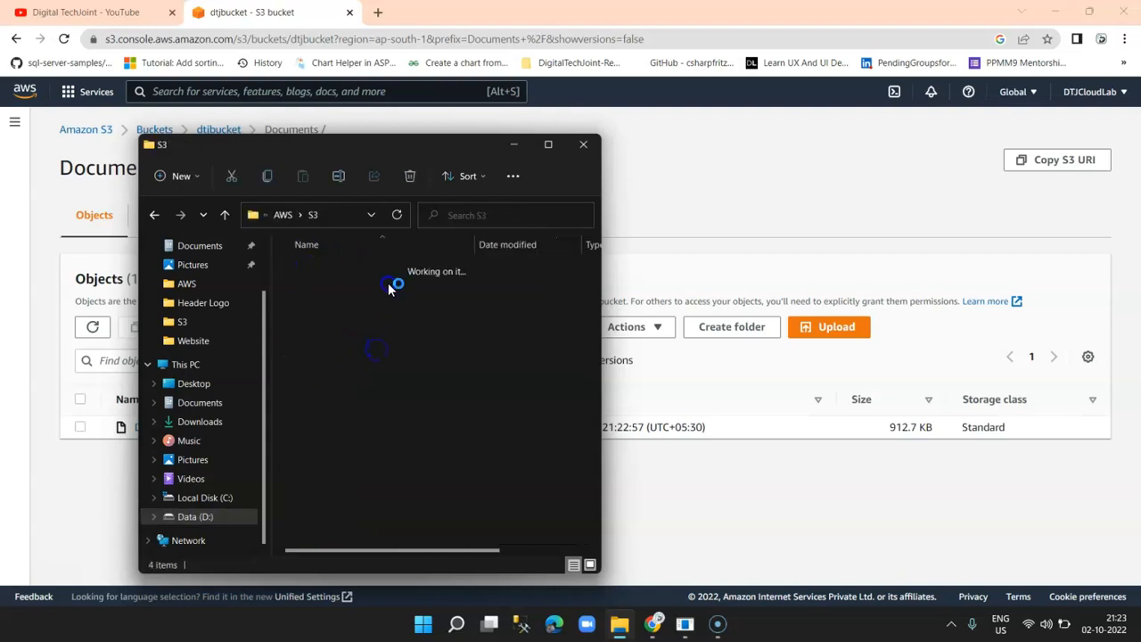
left_click(330, 284)
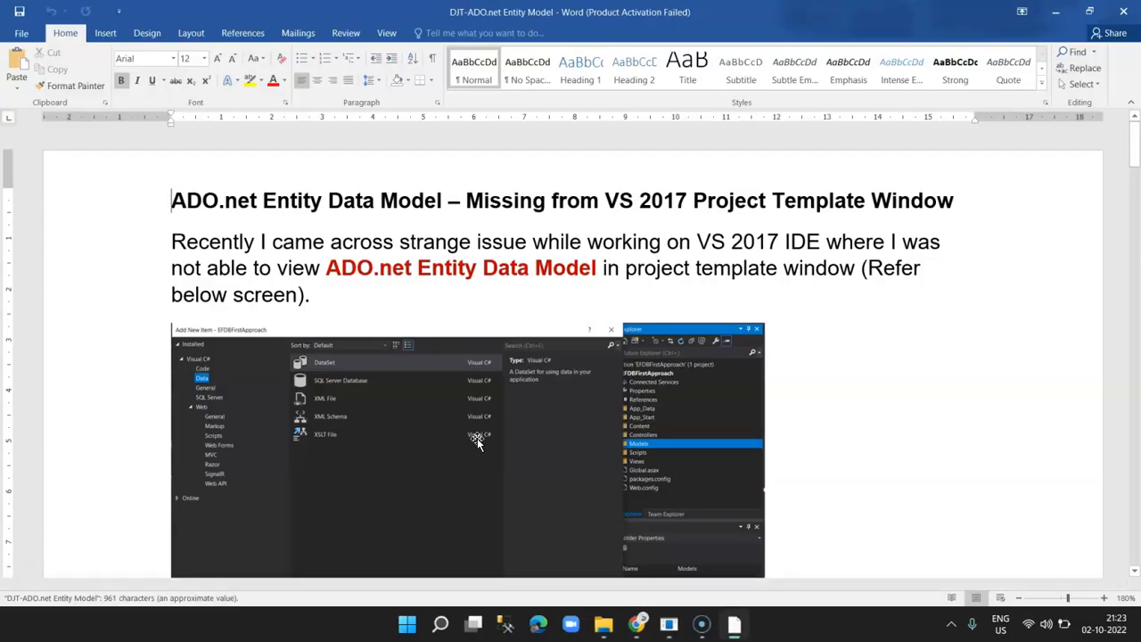
left_click(713, 456)
Step: Insert the line "Version 1.0" above the document's heading, save the document and return to the S3 console
left_click(550, 241)
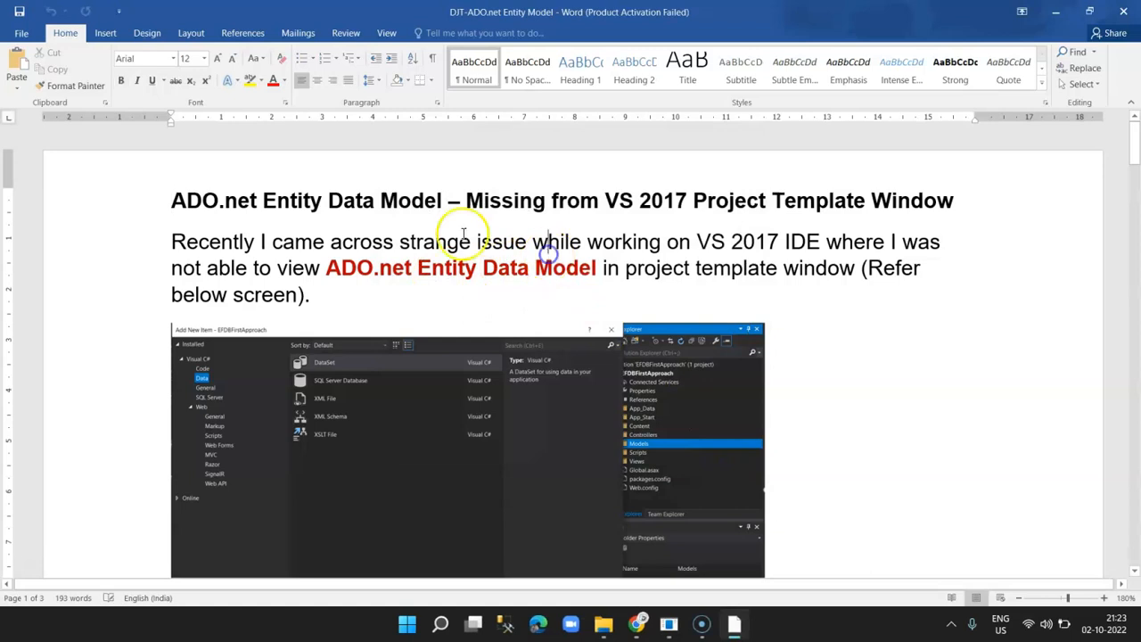
left_click(176, 195)
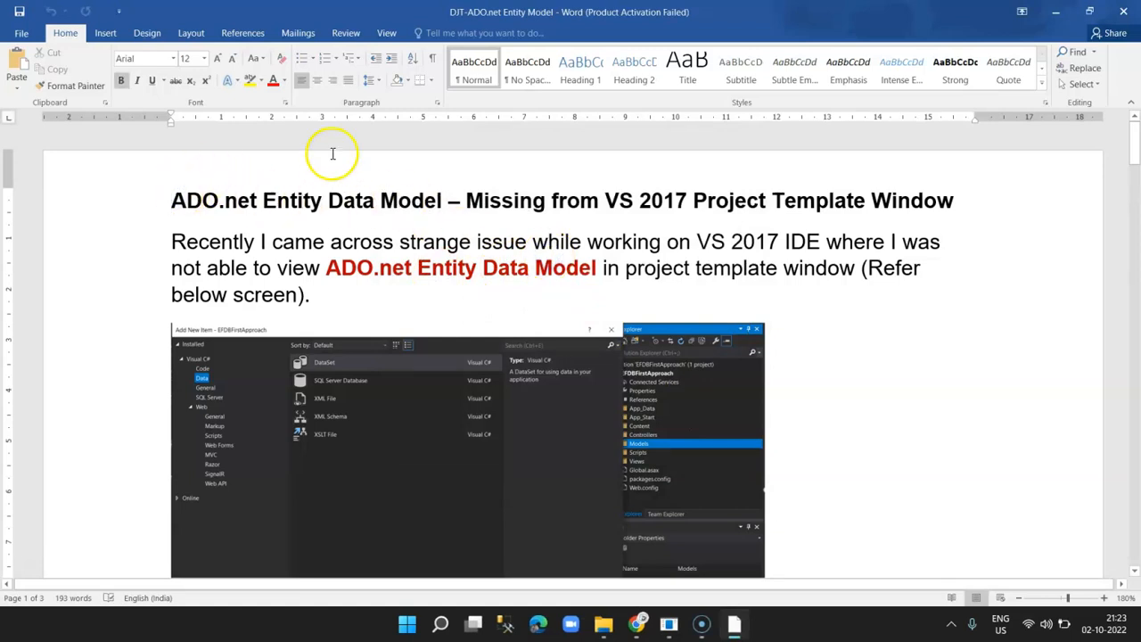
key("Return")
key("Return")
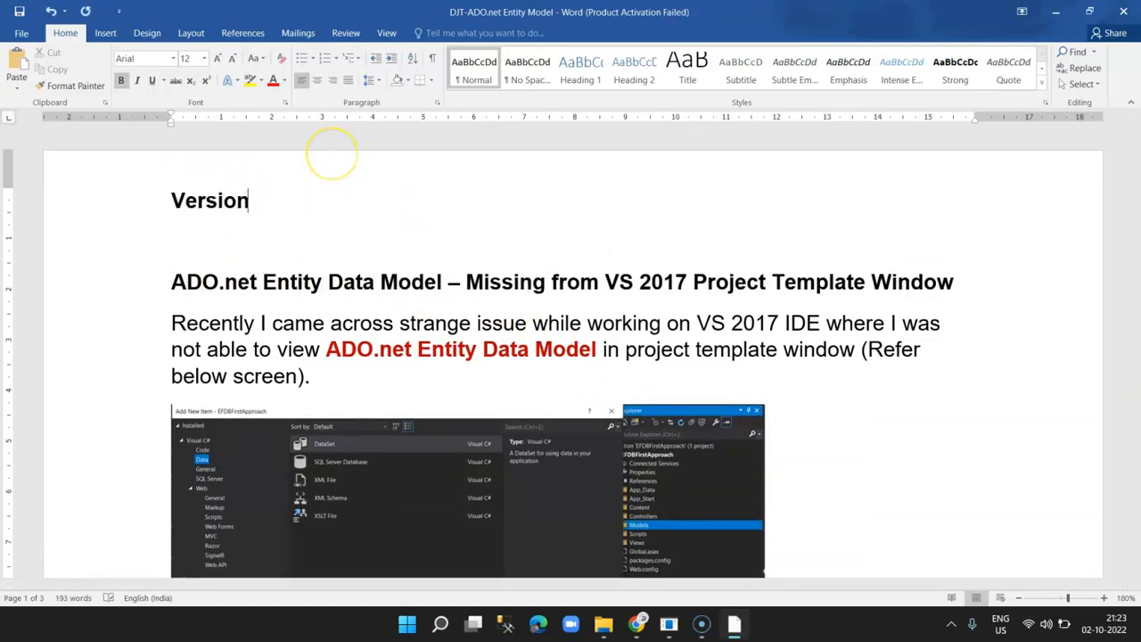
left_click(19, 11)
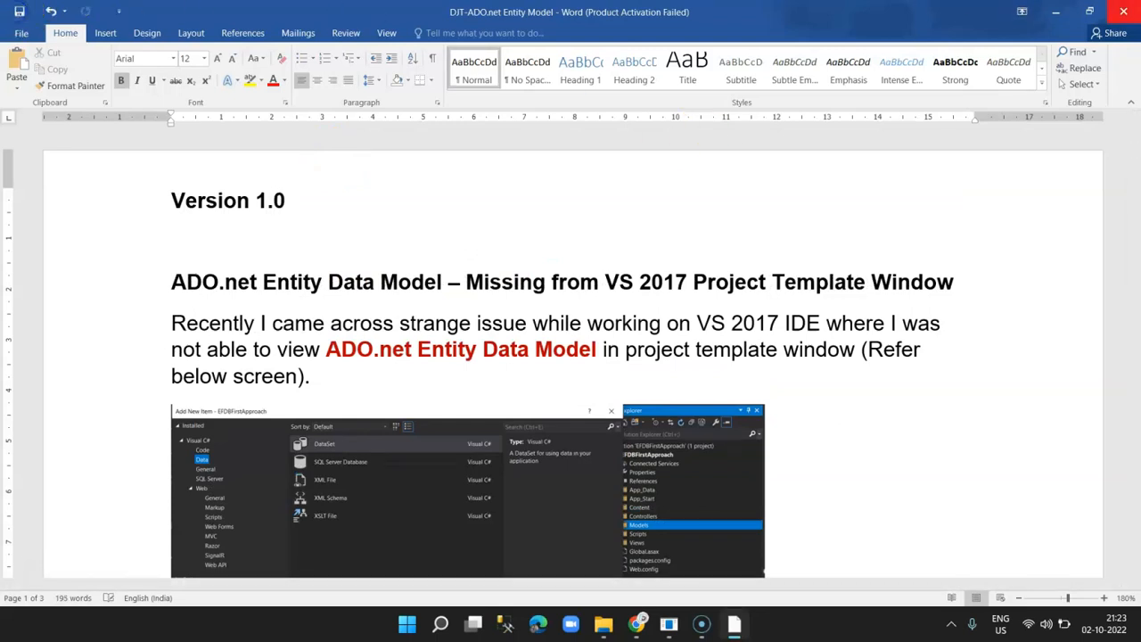
left_click(1124, 12)
left_click(818, 241)
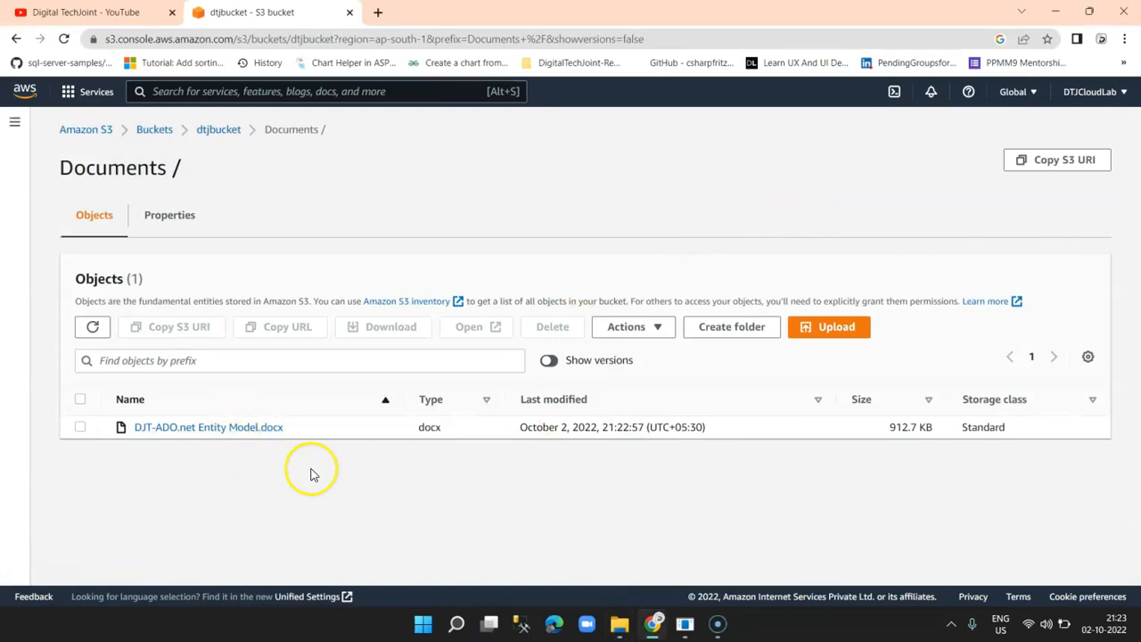
Step: Upload the edited DJT-ADO.net Entity Model.docx to the Documents folder again and close the upload status page
left_click(824, 335)
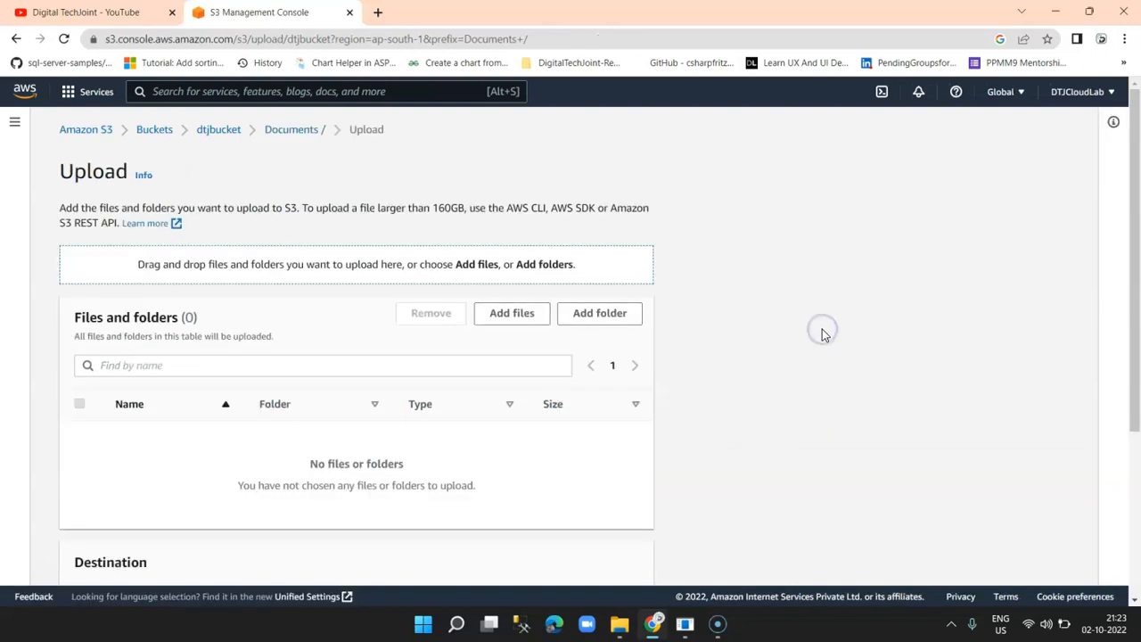
left_click(524, 317)
double_click(180, 140)
scroll(755, 392, "down", 3)
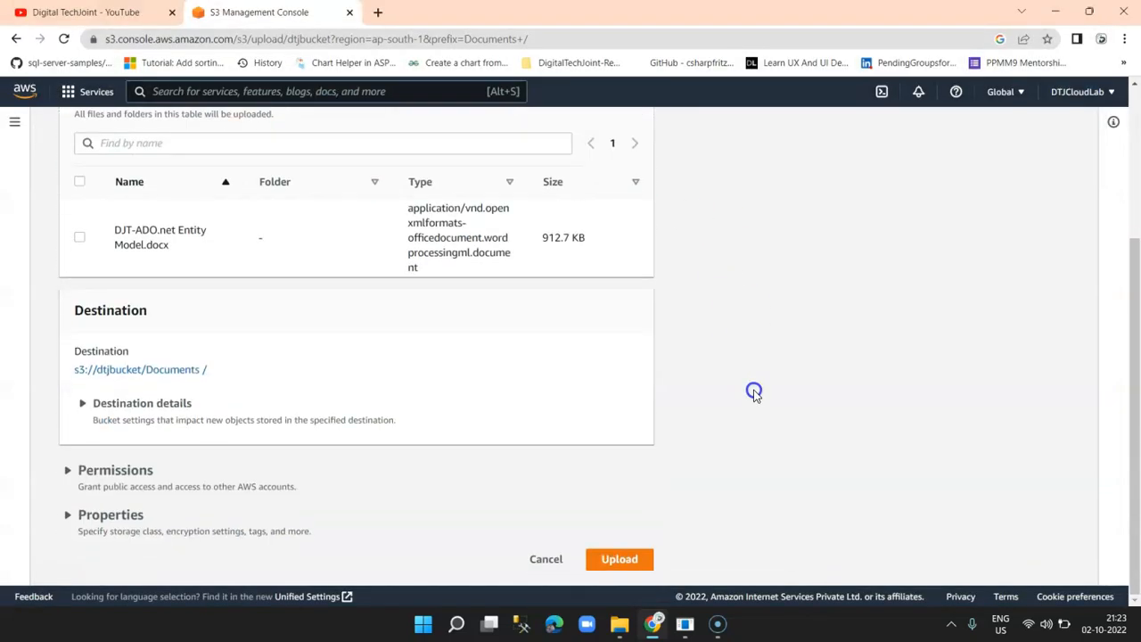
left_click(620, 562)
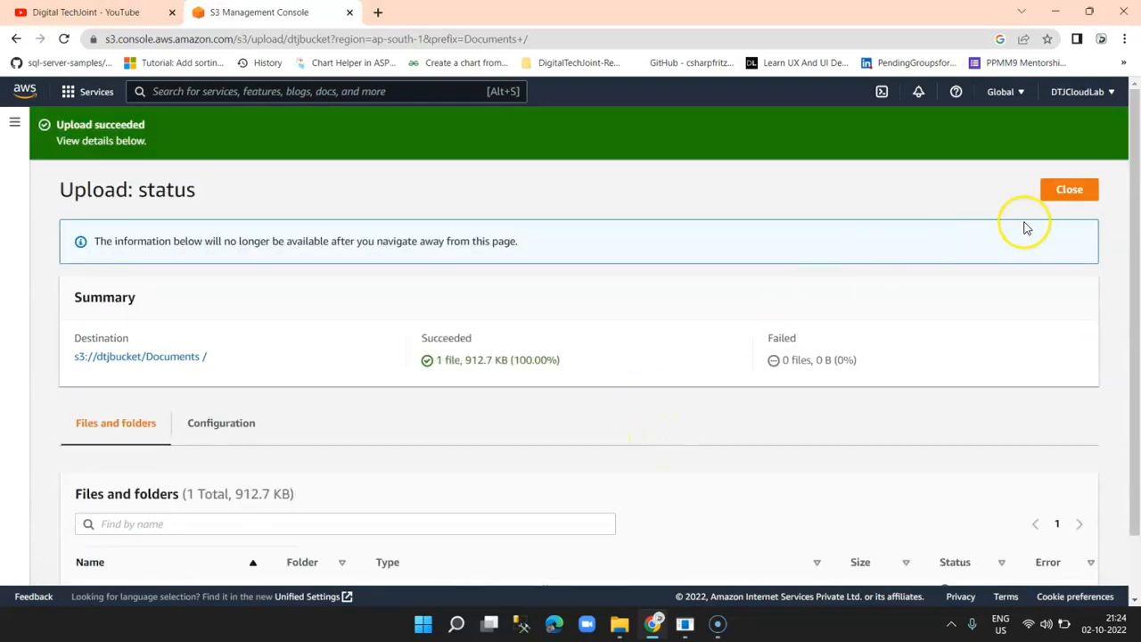
left_click(1070, 190)
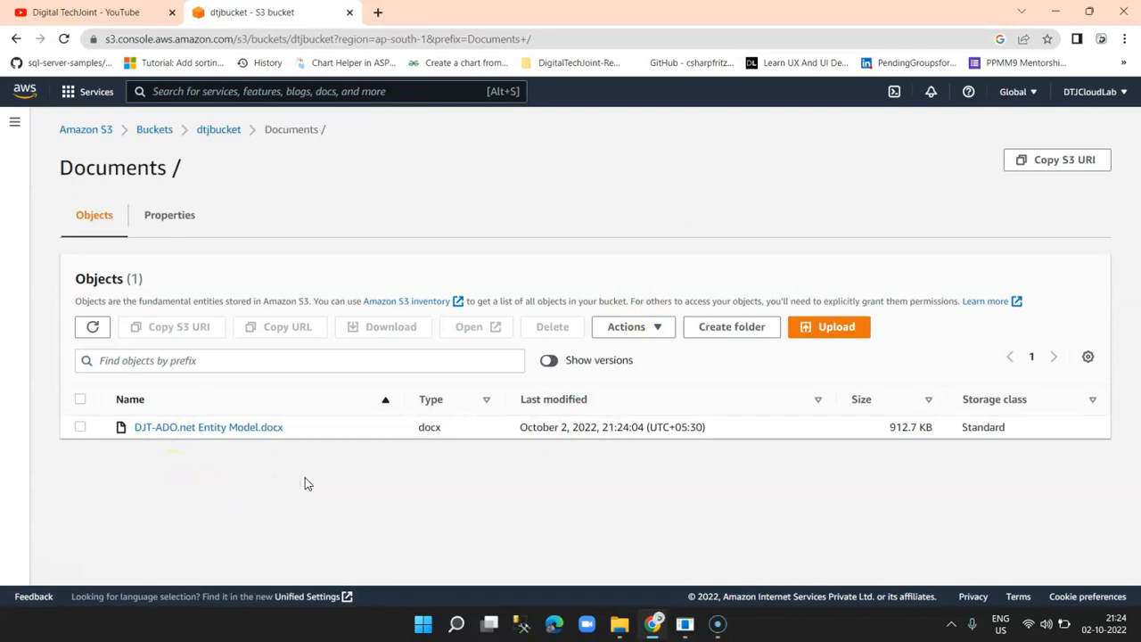
Step: Switch to File Explorer and reopen the local DJT-ADO.net Entity Model document in Word
left_click(618, 627)
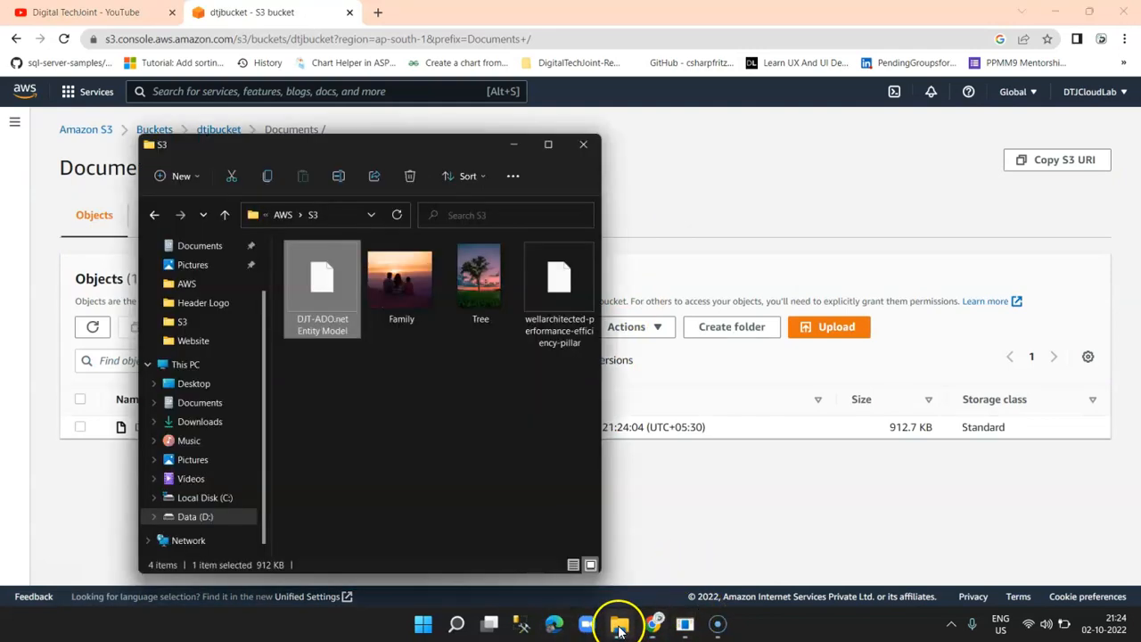
left_click(772, 238)
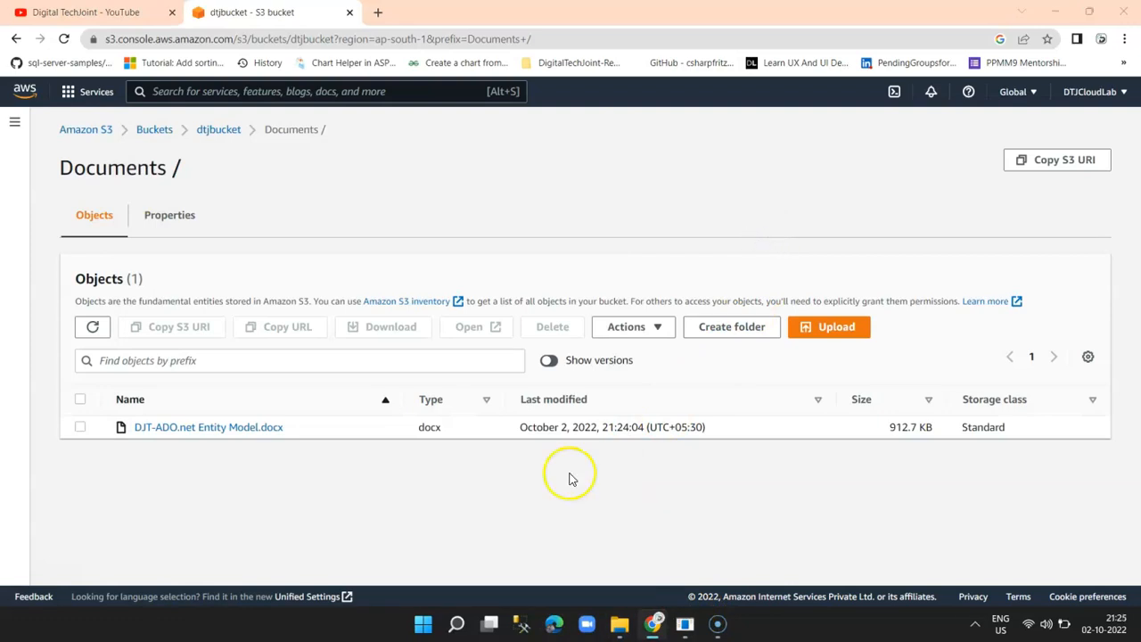
left_click(619, 624)
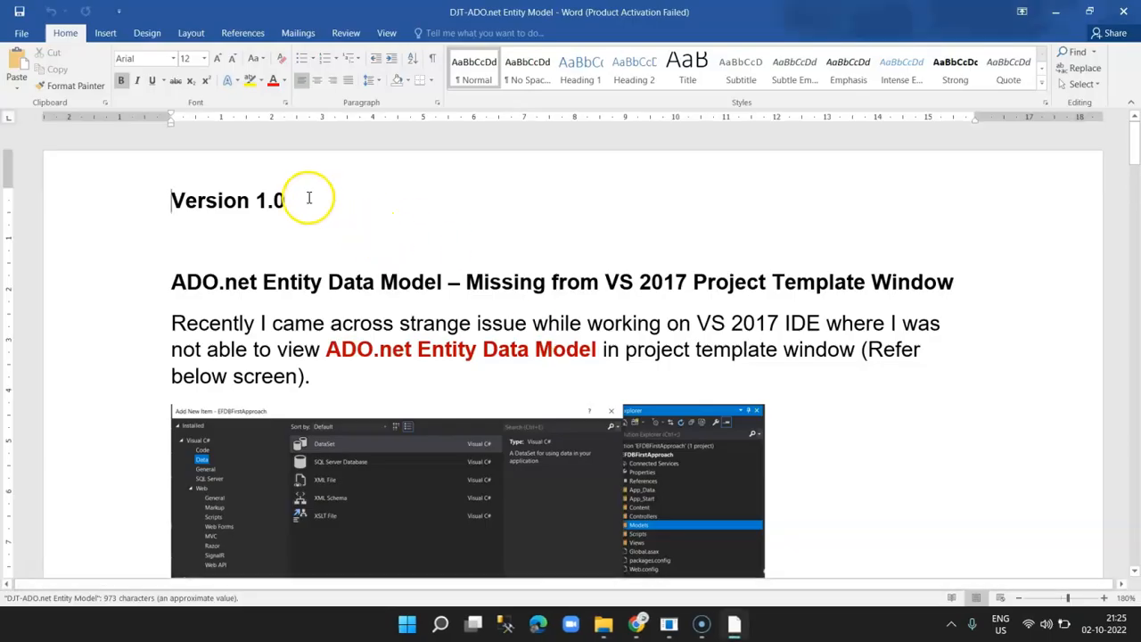
Step: Change the document's top line to "Version 2.0", save and close the document, and return to the S3 console
left_click(309, 198)
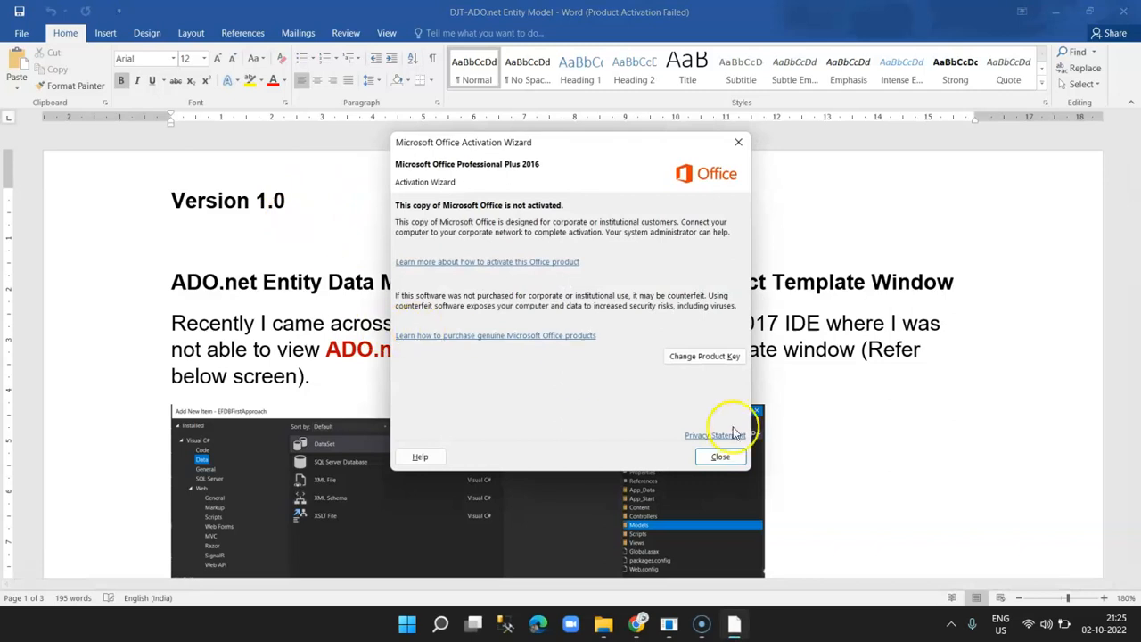
left_click(721, 456)
key("BackSpace")
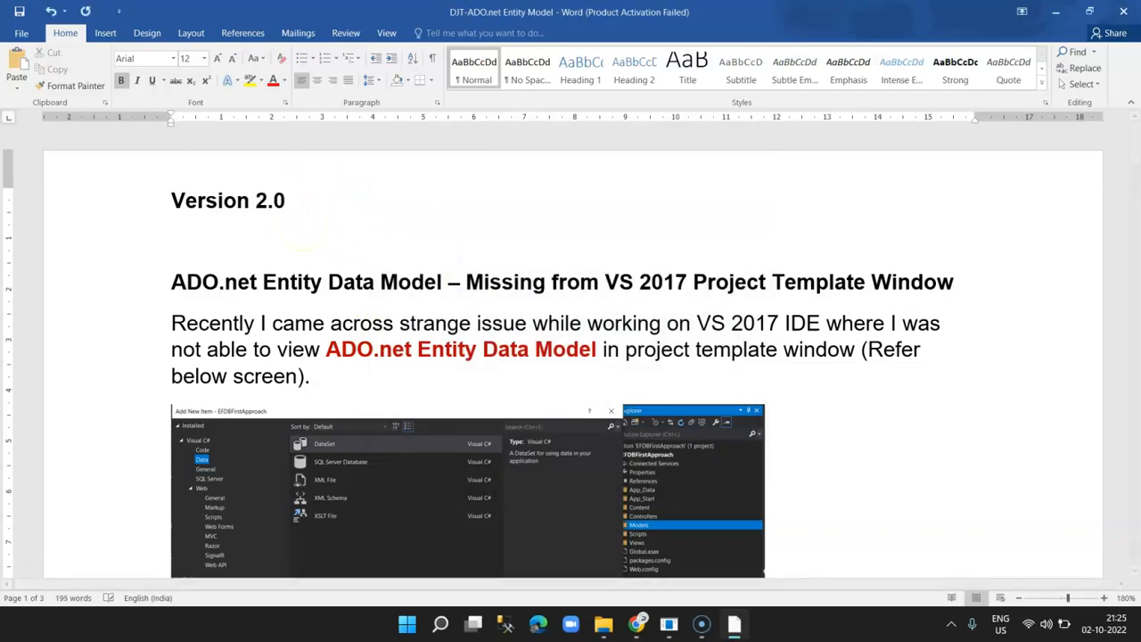
left_click(23, 14)
left_click(1120, 14)
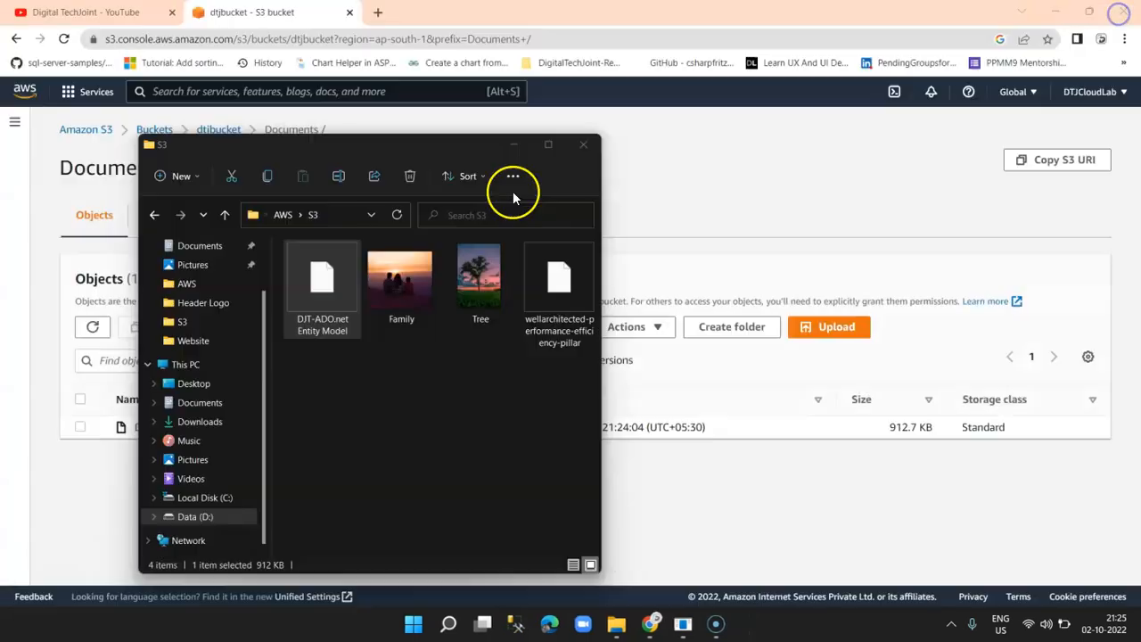
left_click(683, 170)
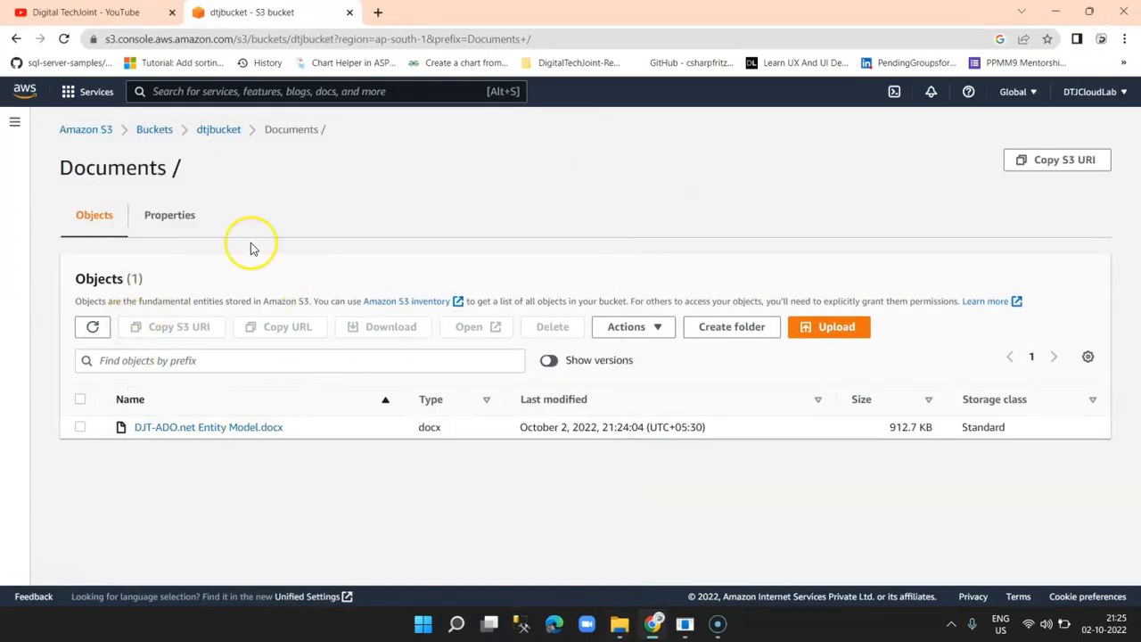
Step: Upload the Version 2.0 edit of DJT-ADO.net Entity Model.docx to dtjbucket's Documents folder and close the upload status page
left_click(219, 131)
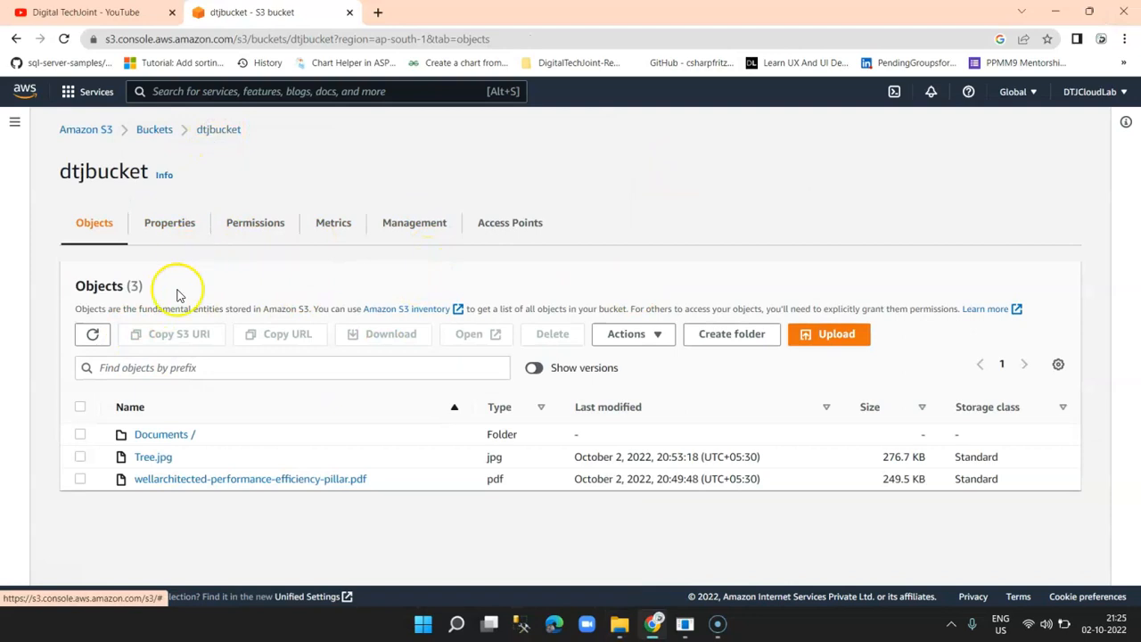
left_click(167, 435)
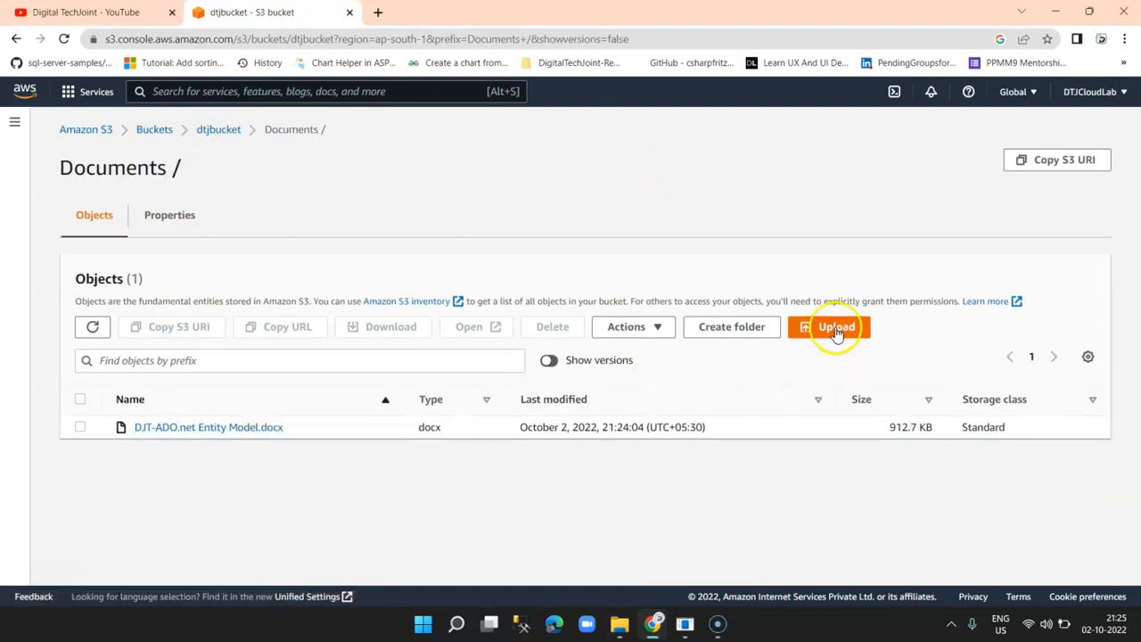
left_click(836, 329)
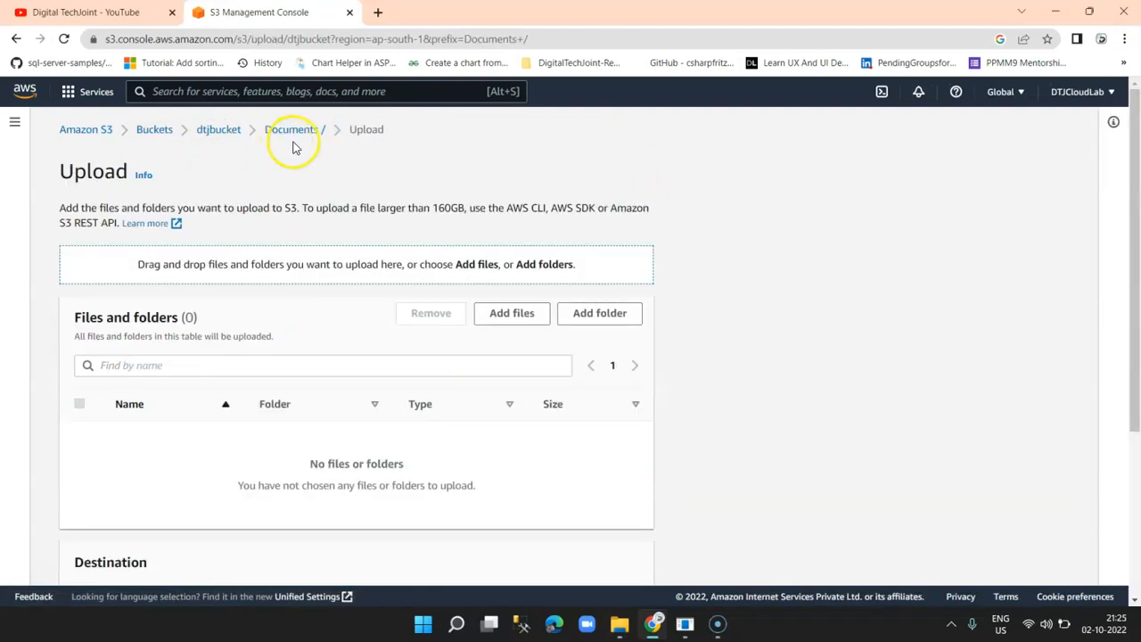
left_click(534, 313)
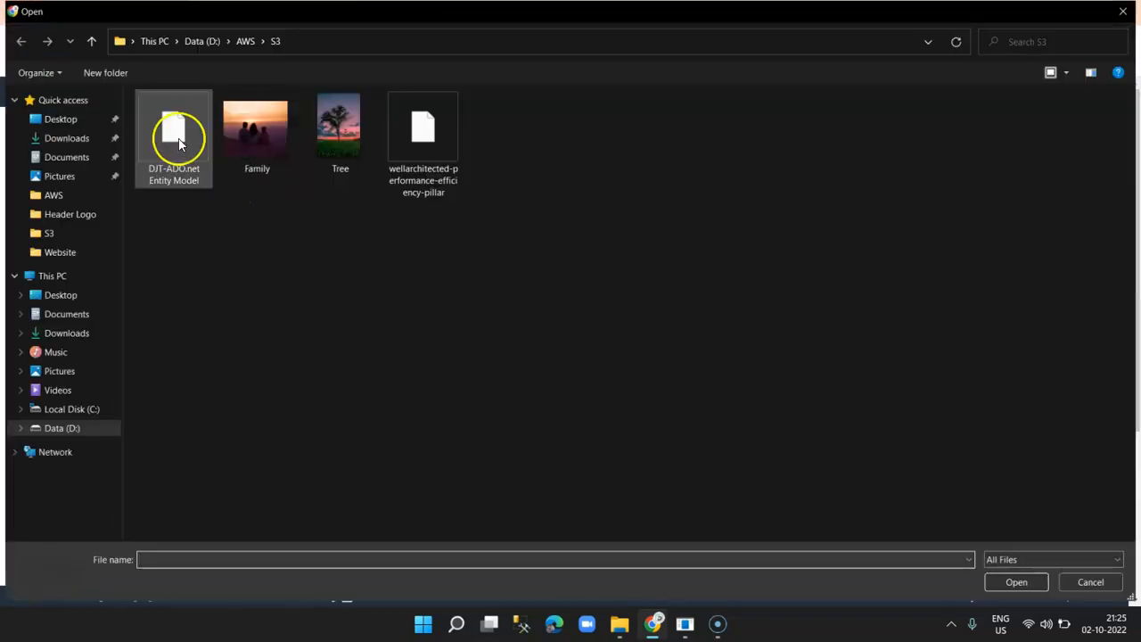
double_click(179, 143)
scroll(591, 400, "down", 3)
left_click(622, 564)
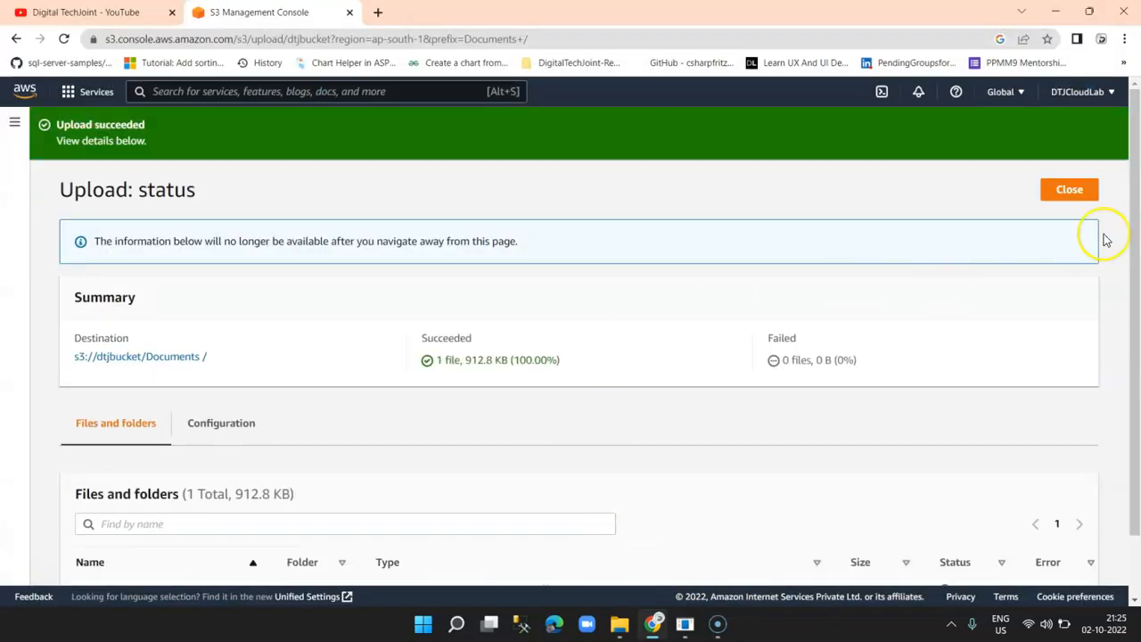
left_click(1084, 195)
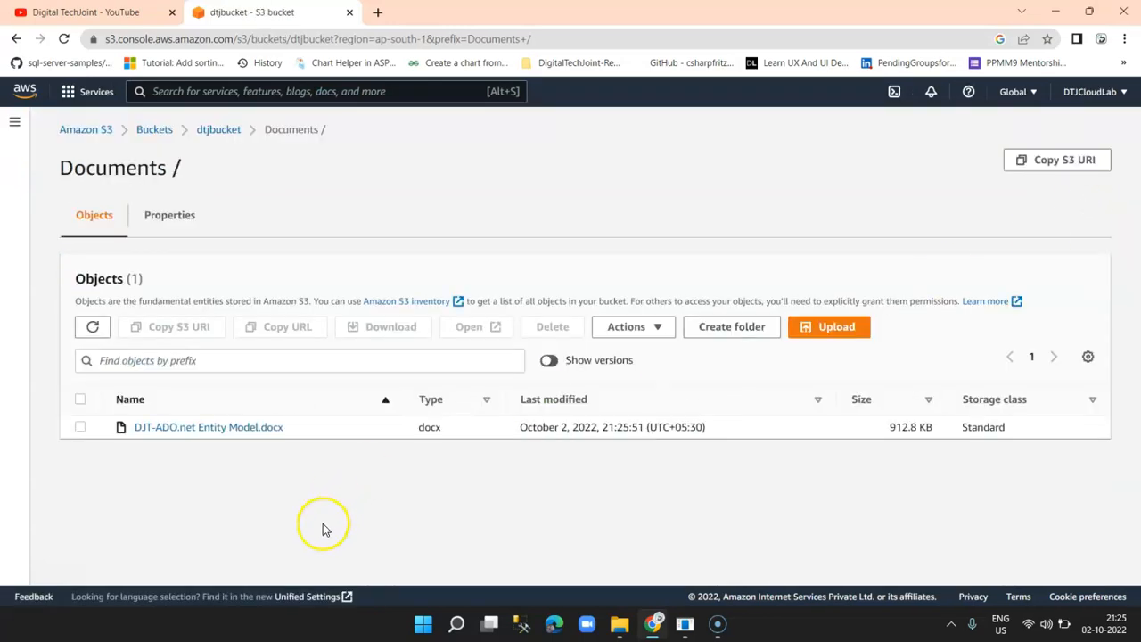
Step: Show the object versions in the Documents folder and download the oldest version of DJT-ADO.net Entity Model.docx
left_click(549, 361)
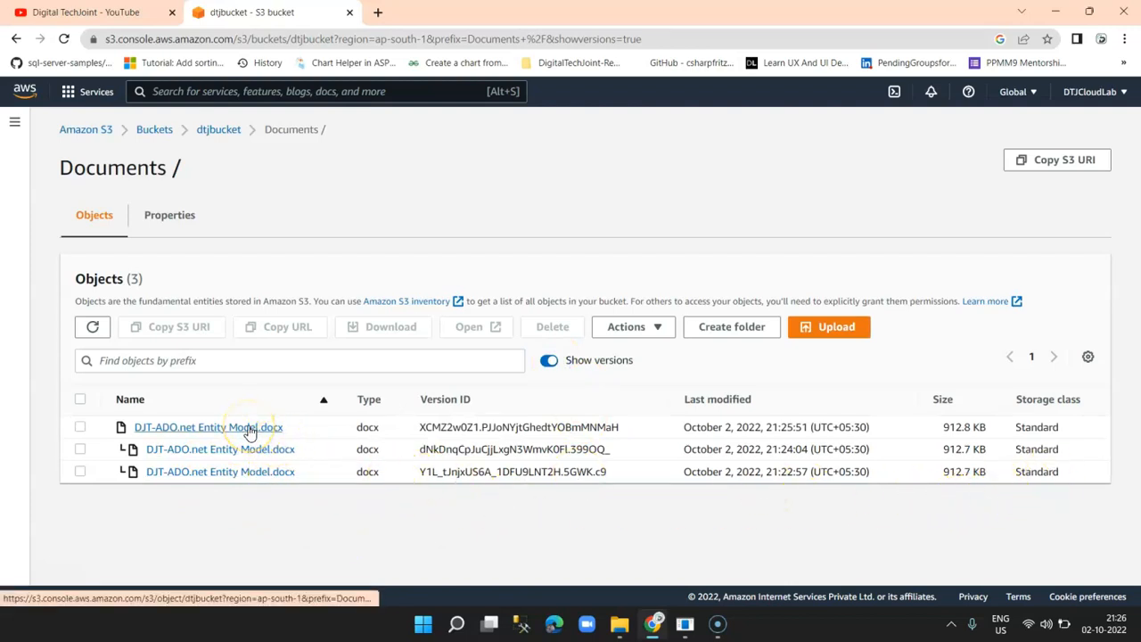
left_click(237, 474)
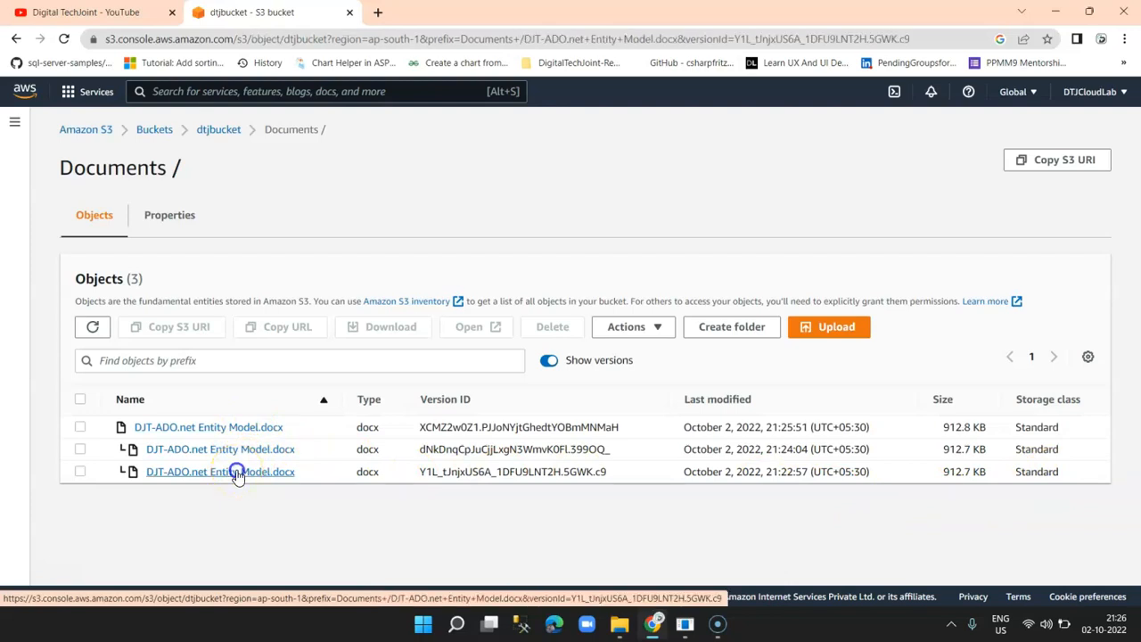
scroll(747, 319, "down", 3)
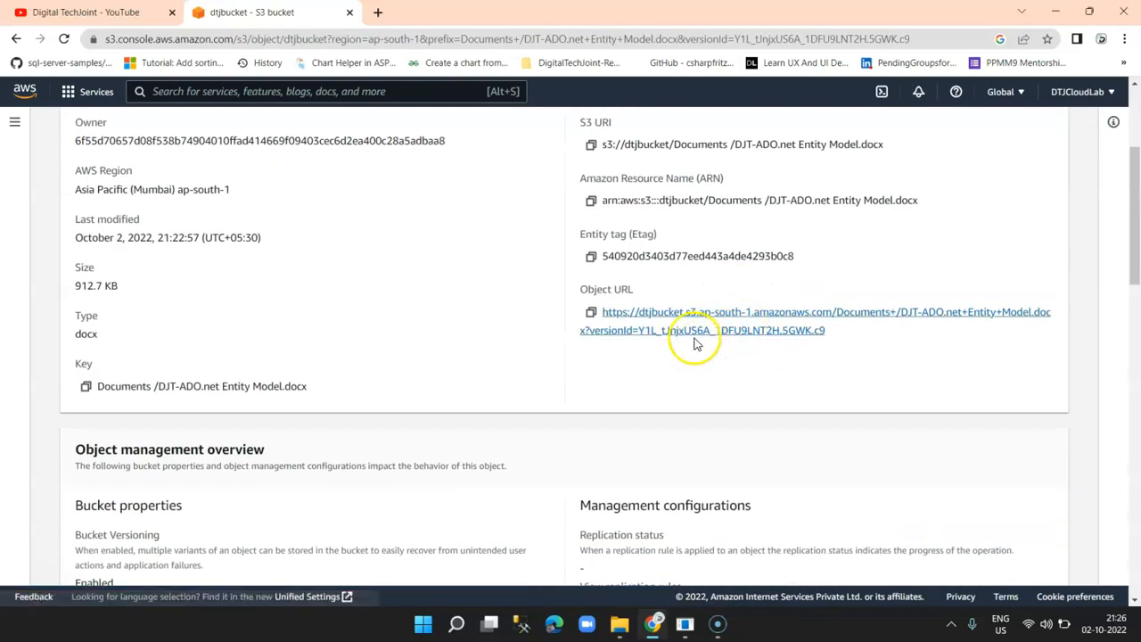
scroll(895, 342, "up", 3)
left_click(828, 161)
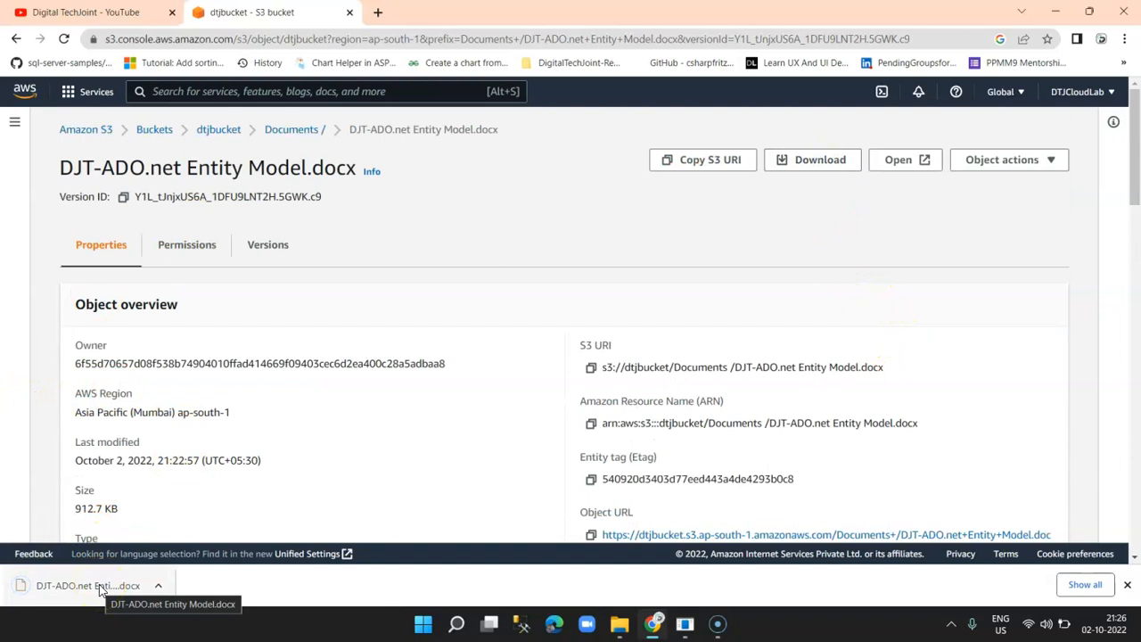
Step: Open the downloaded oldest version in Word to check its content, dismiss the activation notice and close the document
left_click(101, 590)
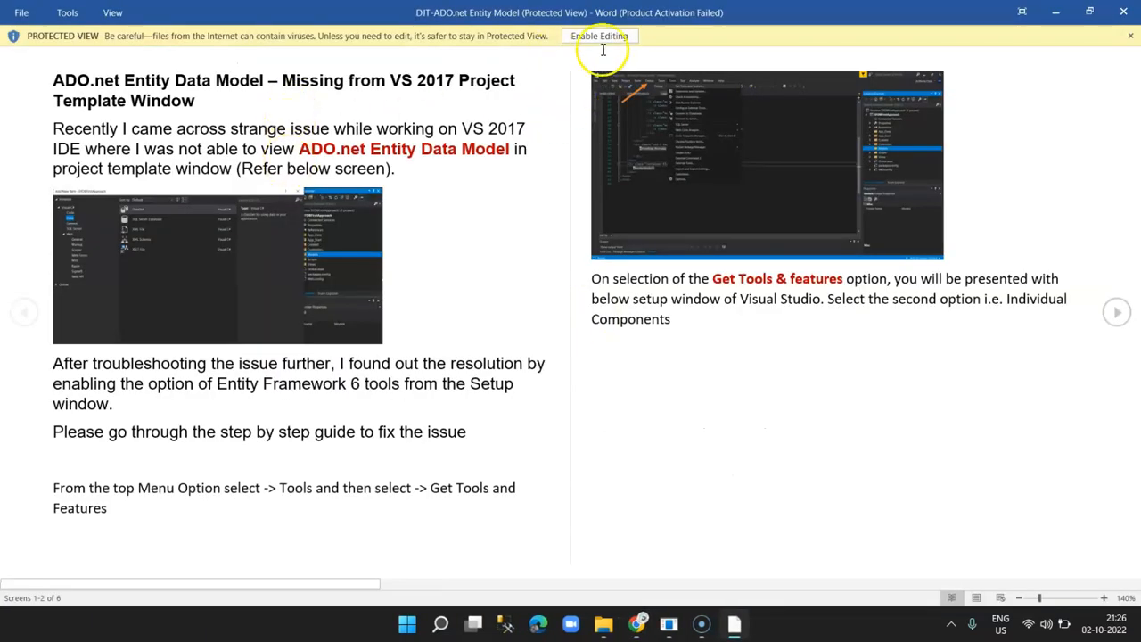
left_click(720, 459)
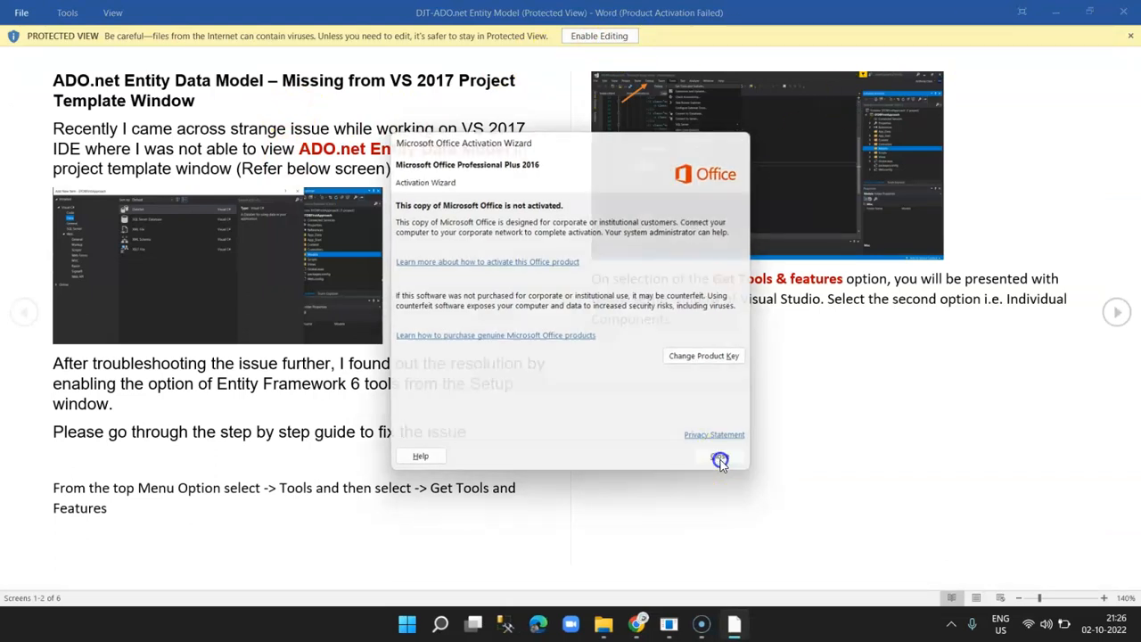
left_click(1123, 15)
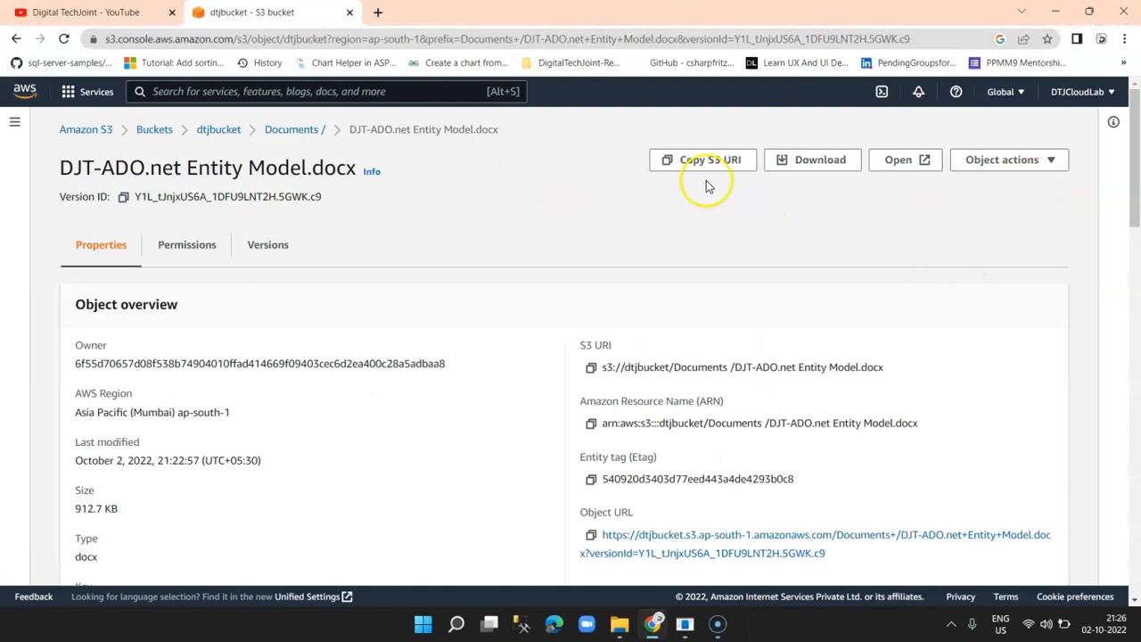
Step: Return to the Documents folder, show all versions and download the document version last modified at 21:24:04
left_click(294, 129)
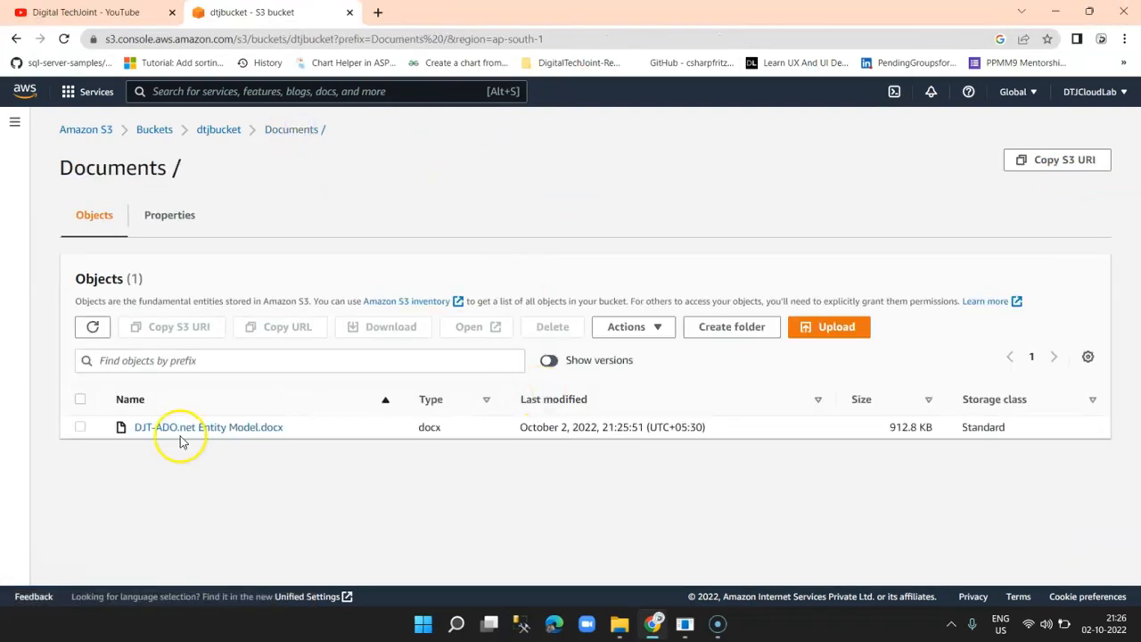
left_click(549, 360)
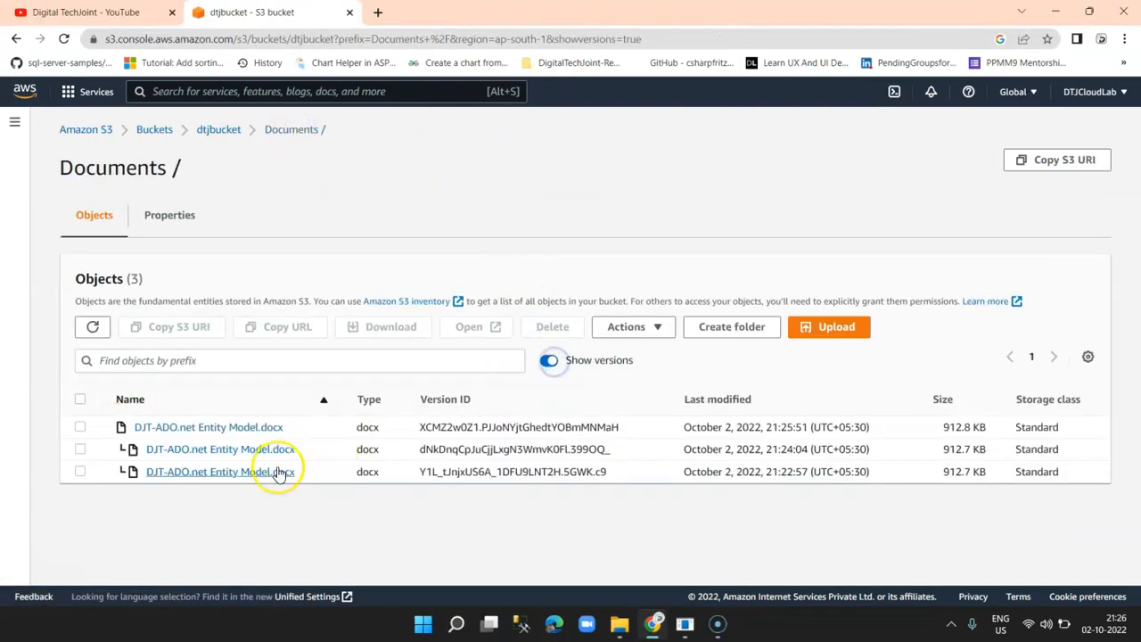
left_click(247, 449)
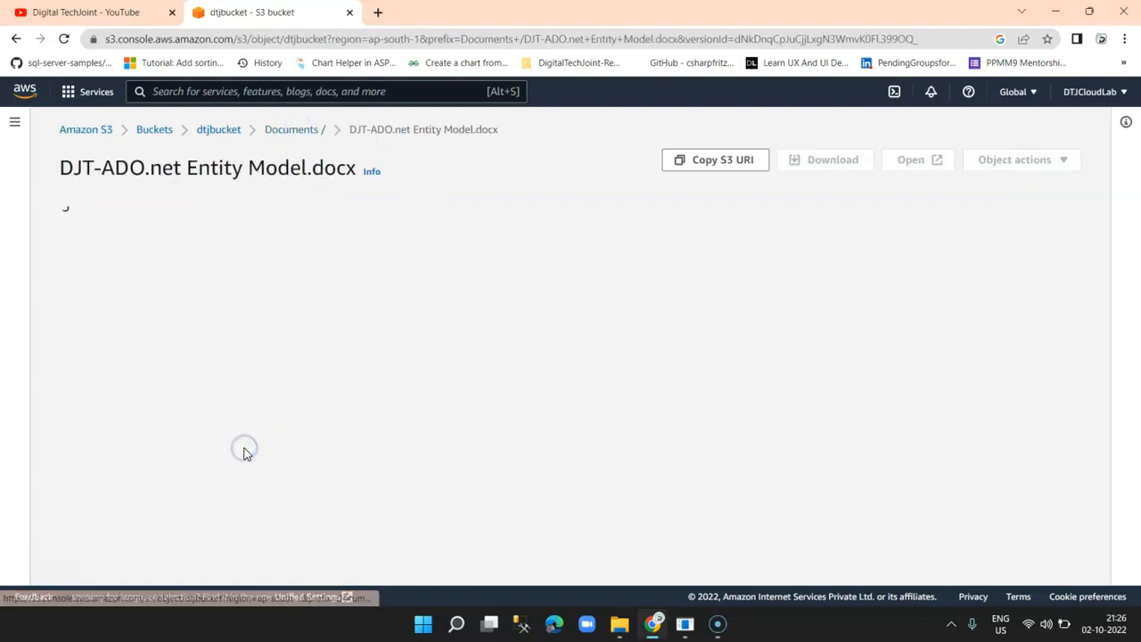
scroll(713, 249, "down", 1)
scroll(850, 282, "up", 1)
left_click(822, 161)
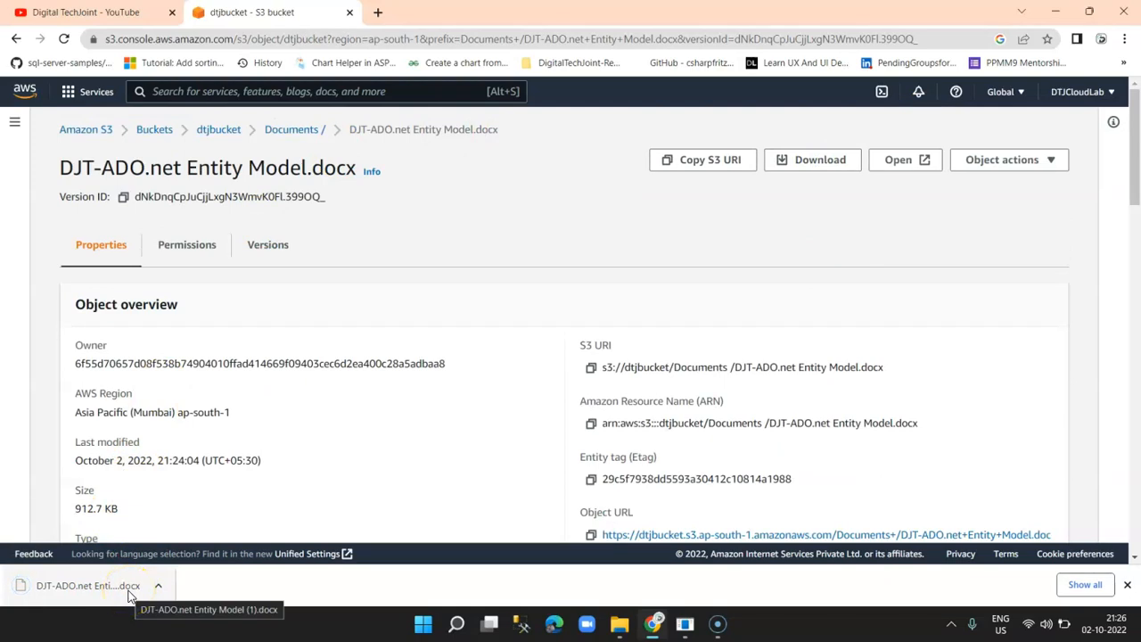
Step: Open the downloaded middle version in Word to check its version line, and close the document
left_click(129, 593)
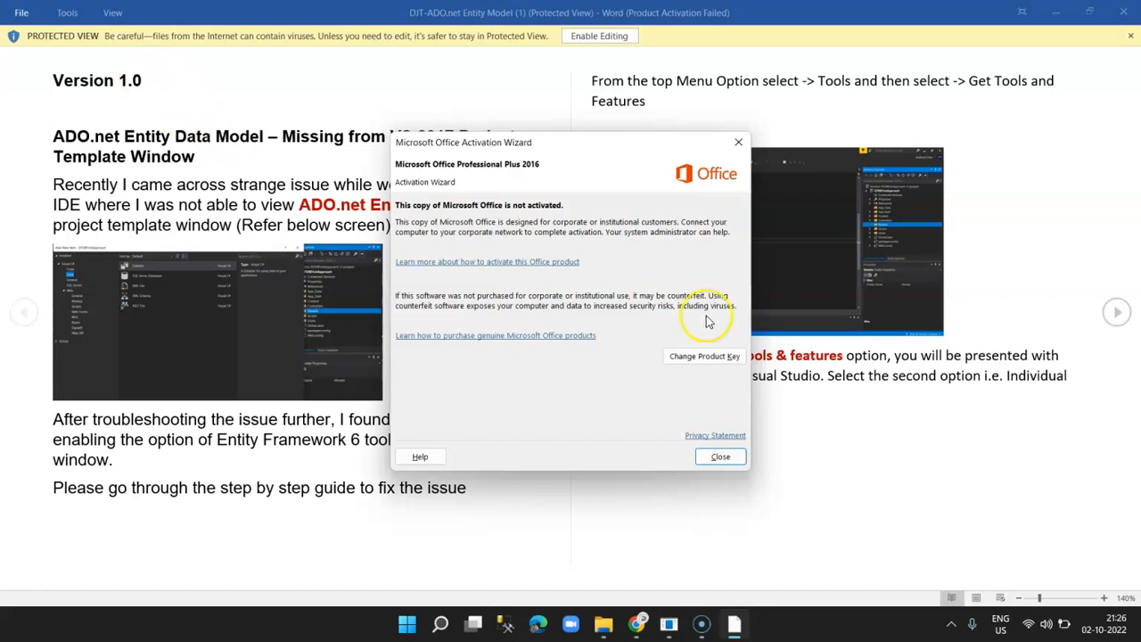
left_click(715, 455)
left_click(1131, 11)
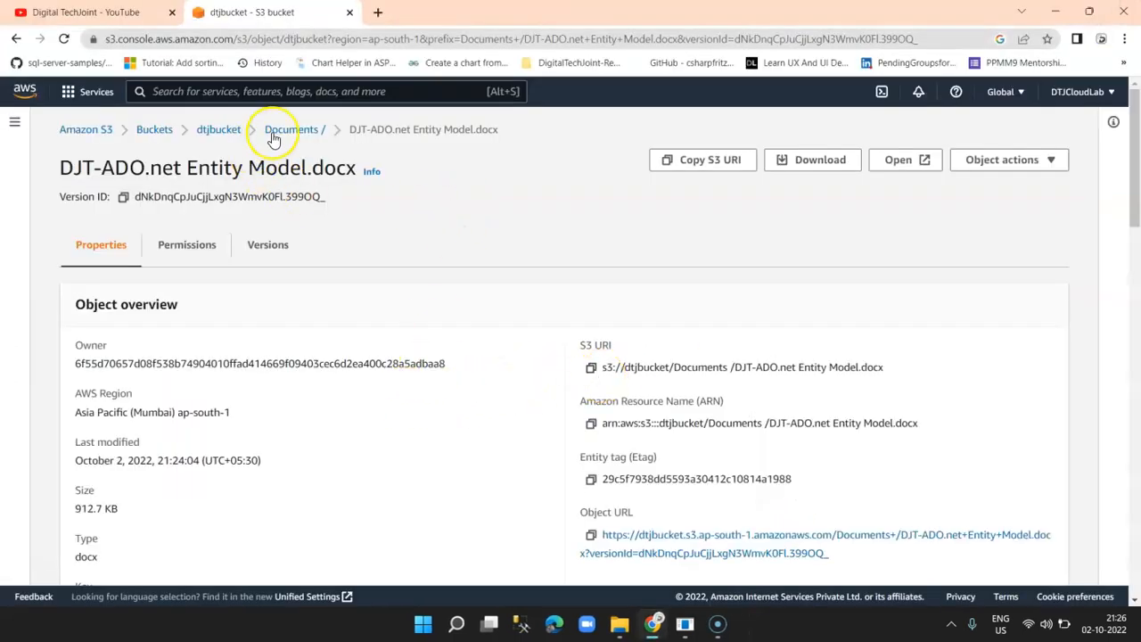
Step: Review the list of document versions in the Documents folder again and reopen dtjbucket from the bucket list
left_click(274, 134)
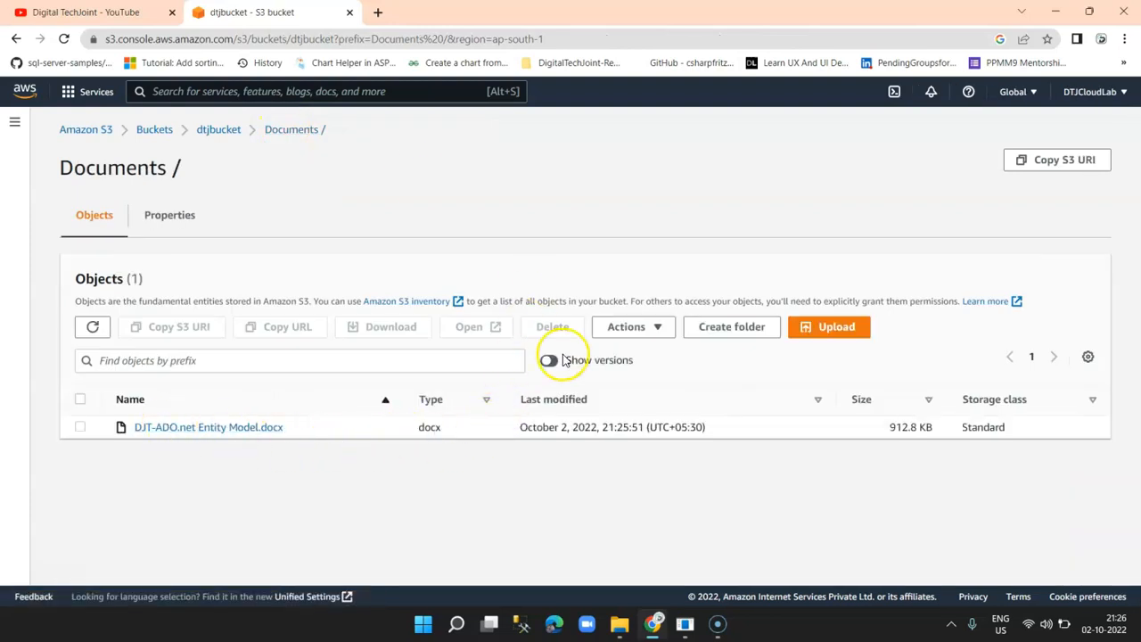
left_click(549, 360)
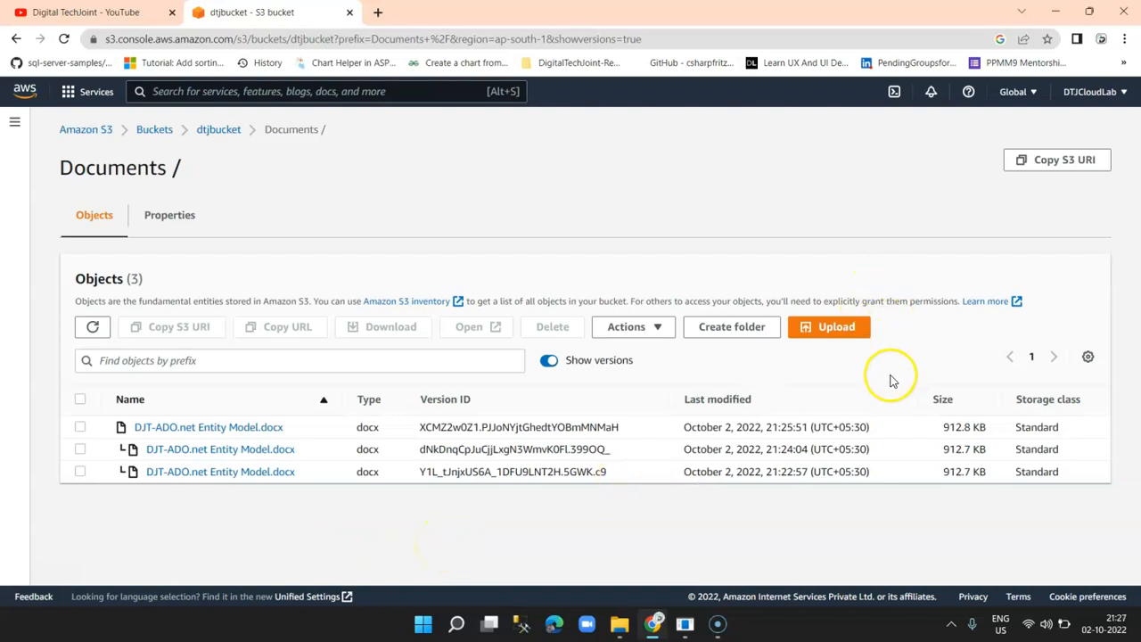
left_click(219, 130)
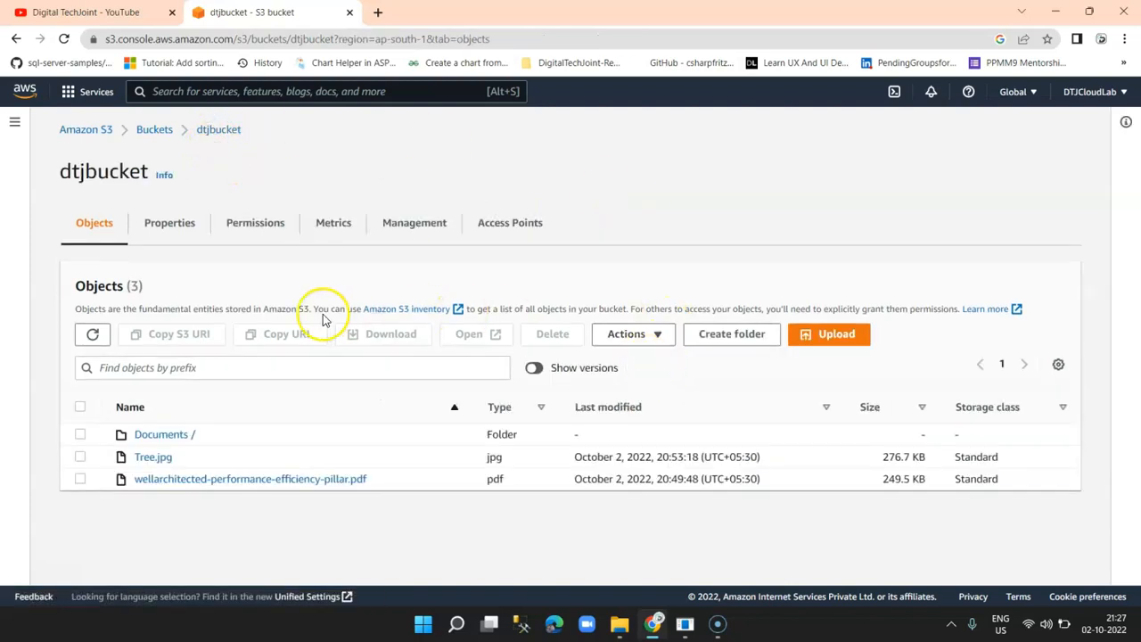
left_click(155, 130)
left_click(316, 370)
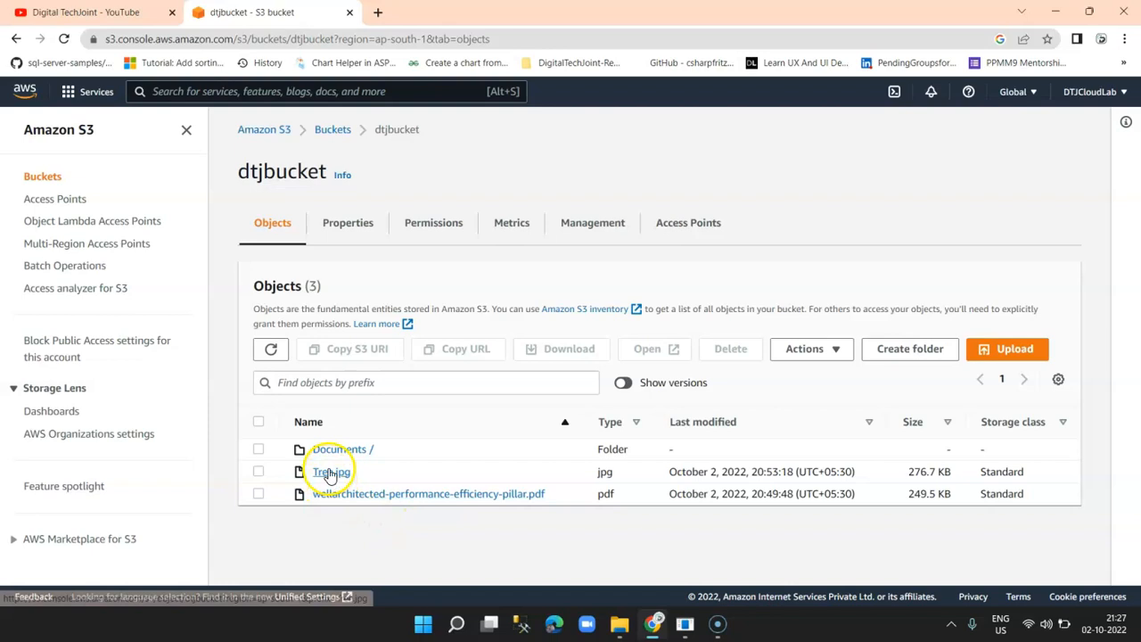
Step: Delete Tree.jpg from dtjbucket, confirming with "delete", and close the deletion status page
left_click(258, 472)
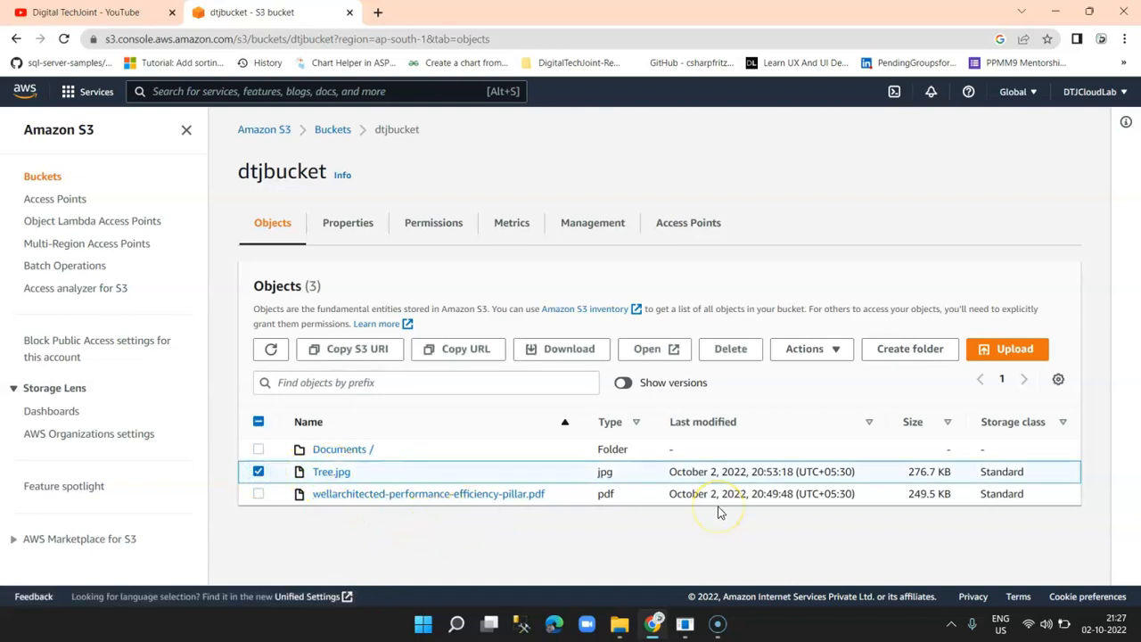
left_click(735, 350)
scroll(433, 420, "down", 2)
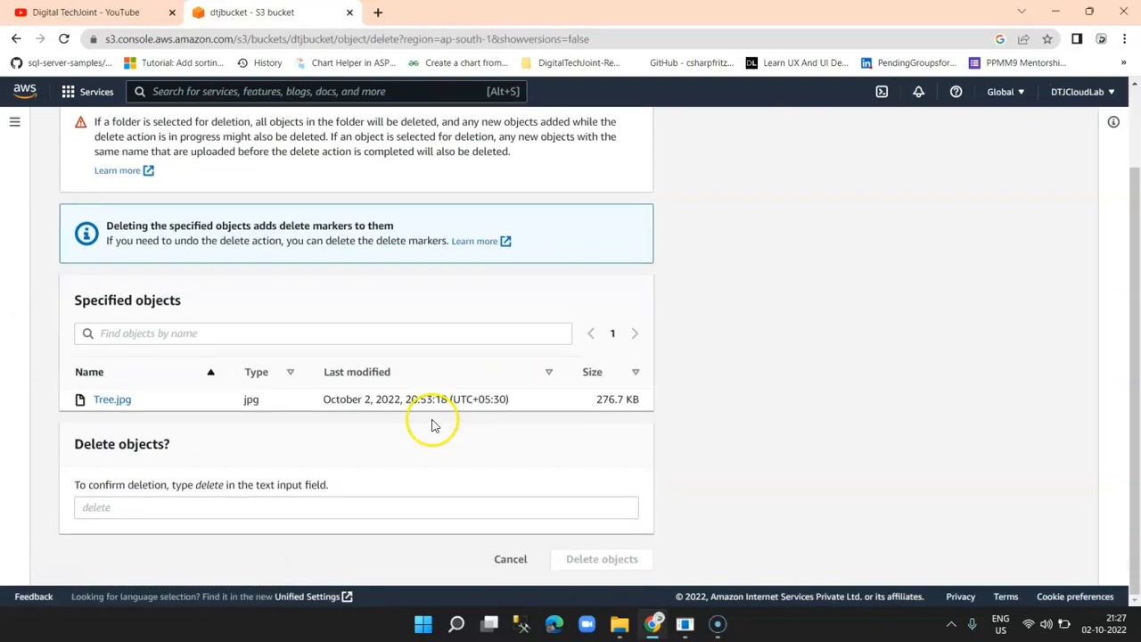
left_click(416, 502)
type("dele")
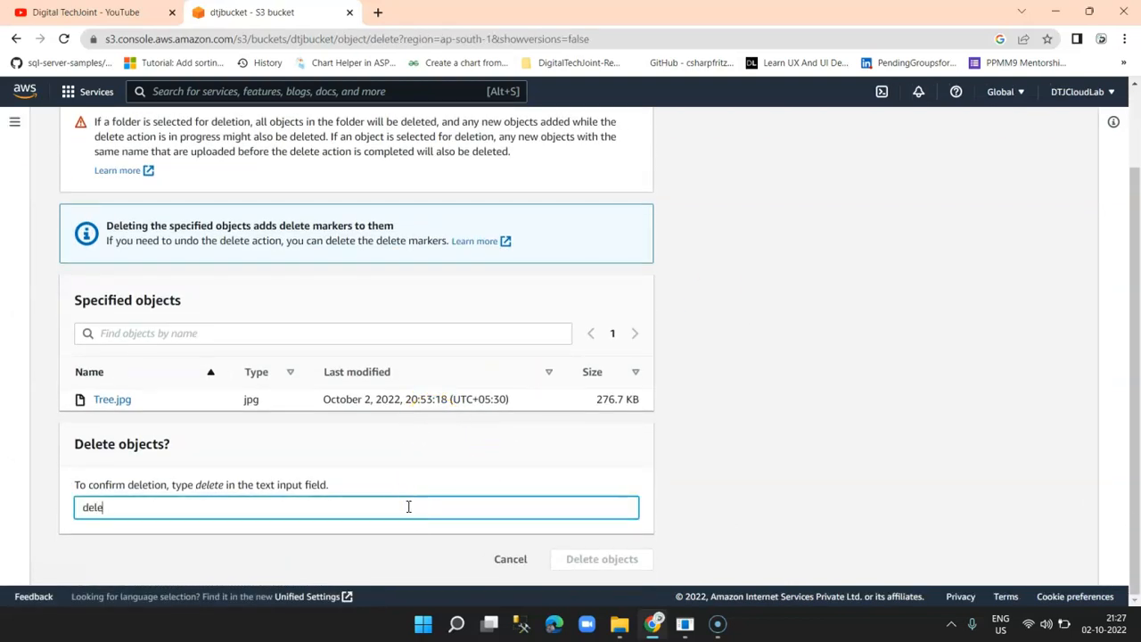
type("te")
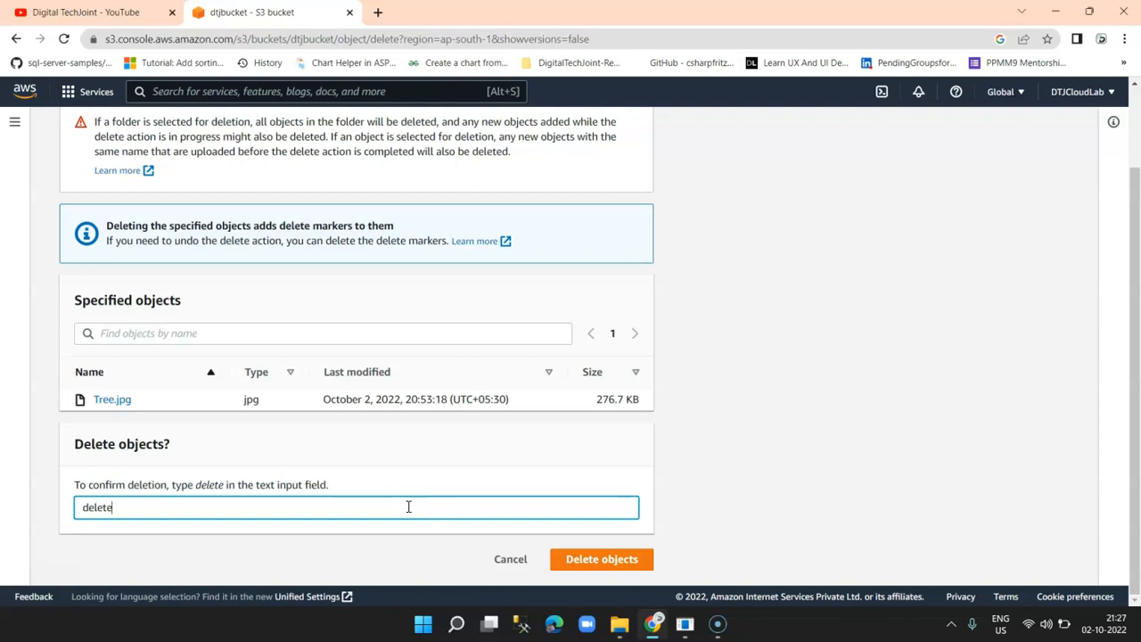
left_click(603, 561)
left_click(1071, 184)
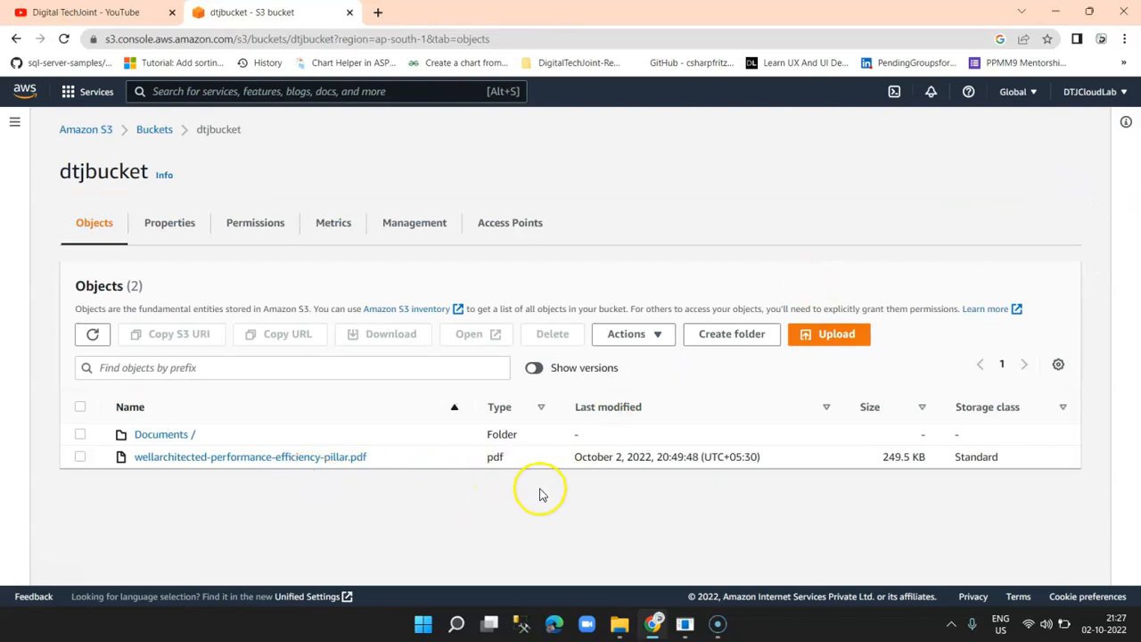
Step: Show the object versions in dtjbucket and examine Tree.jpg's delete marker and its earlier version's last-modified date
left_click(533, 368)
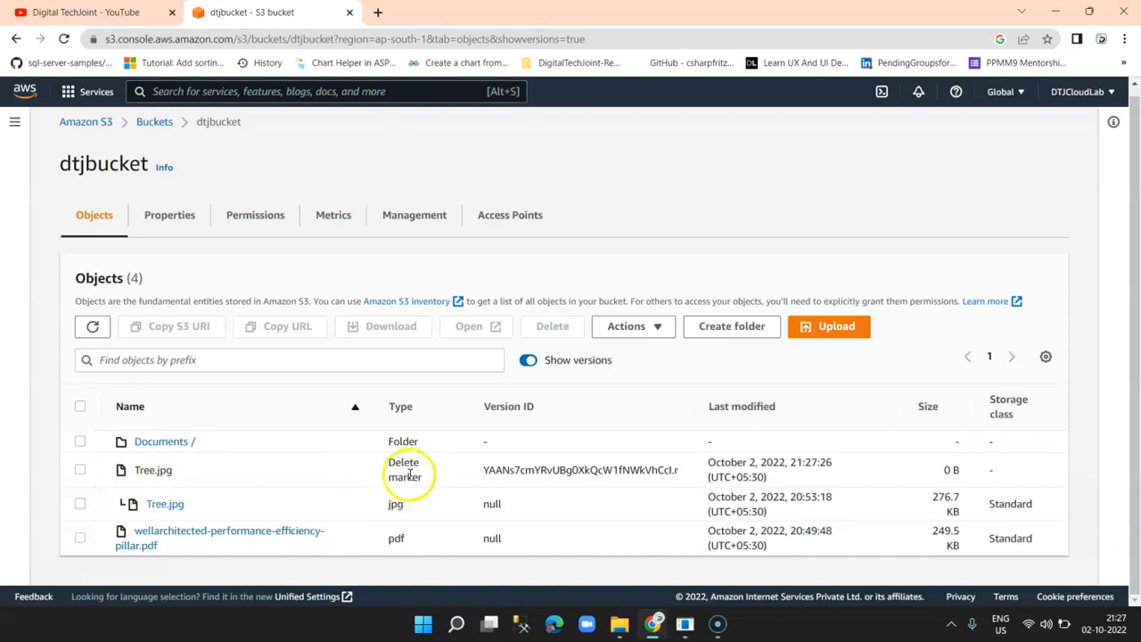
left_click_drag(427, 483, 388, 467)
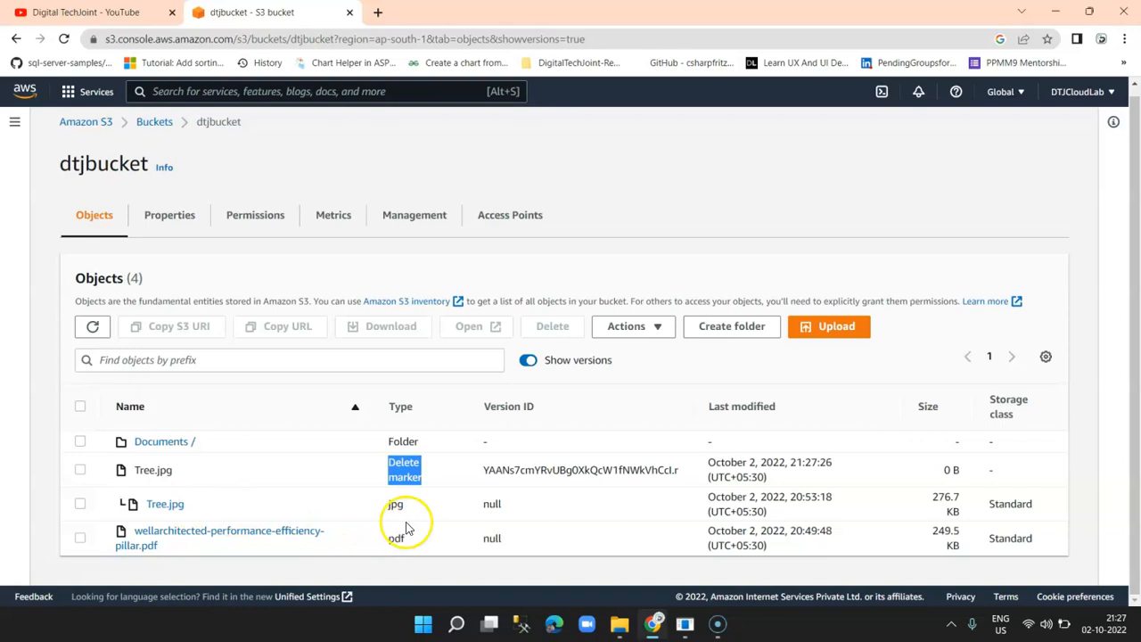
left_click_drag(769, 512, 692, 507)
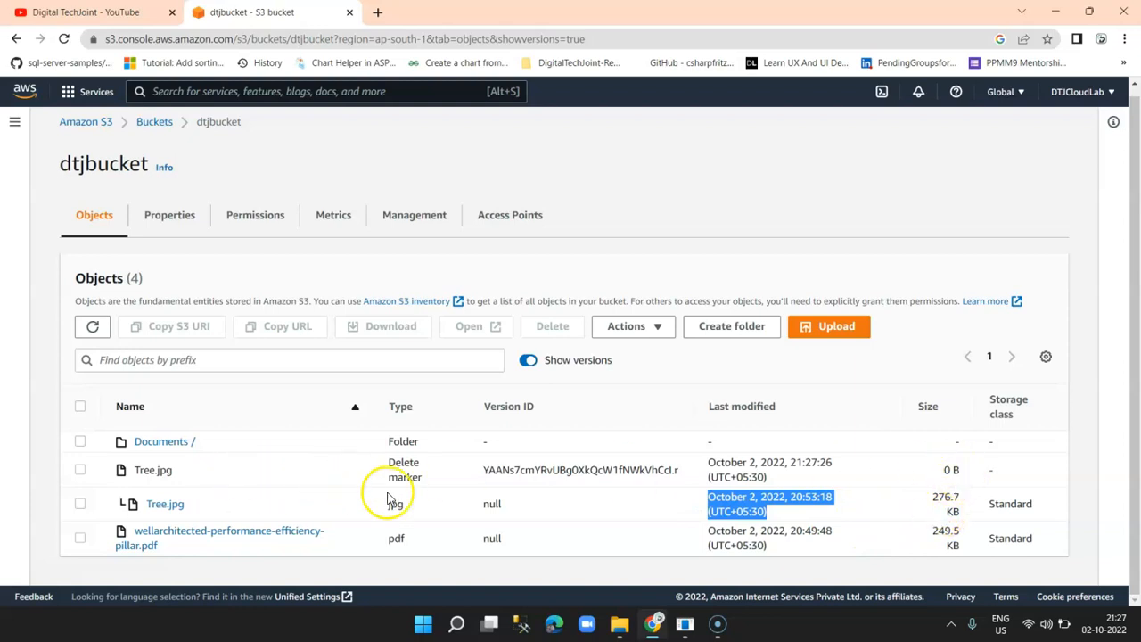
Step: Download the earlier jpg version of the deleted Tree.jpg from dtjbucket and check the downloaded image, closing it after viewing
left_click(82, 505)
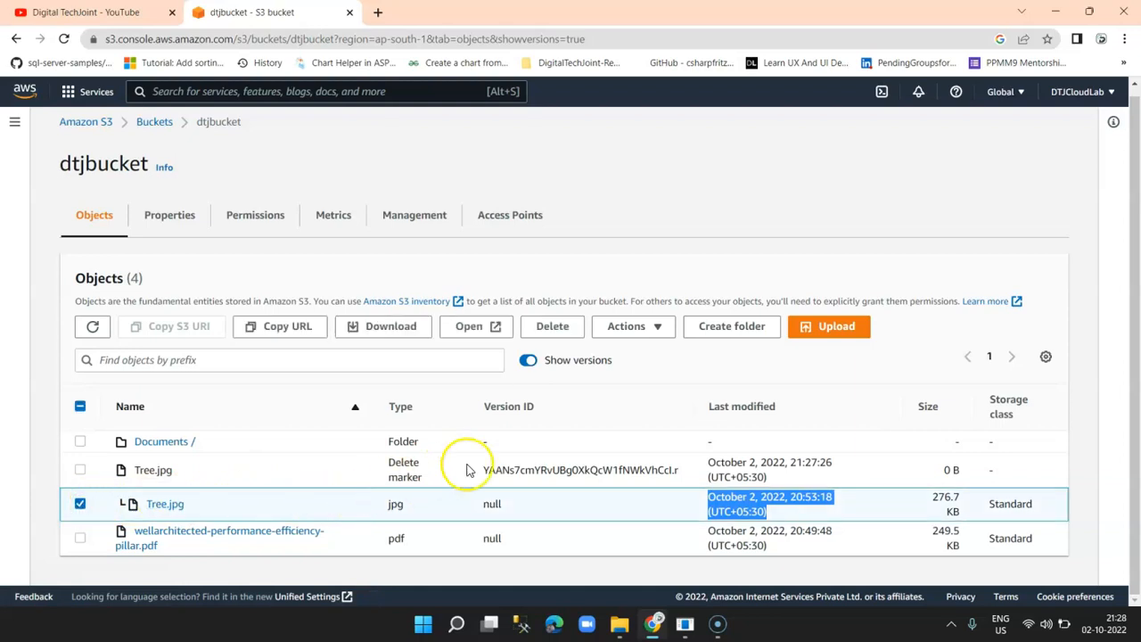
left_click(409, 329)
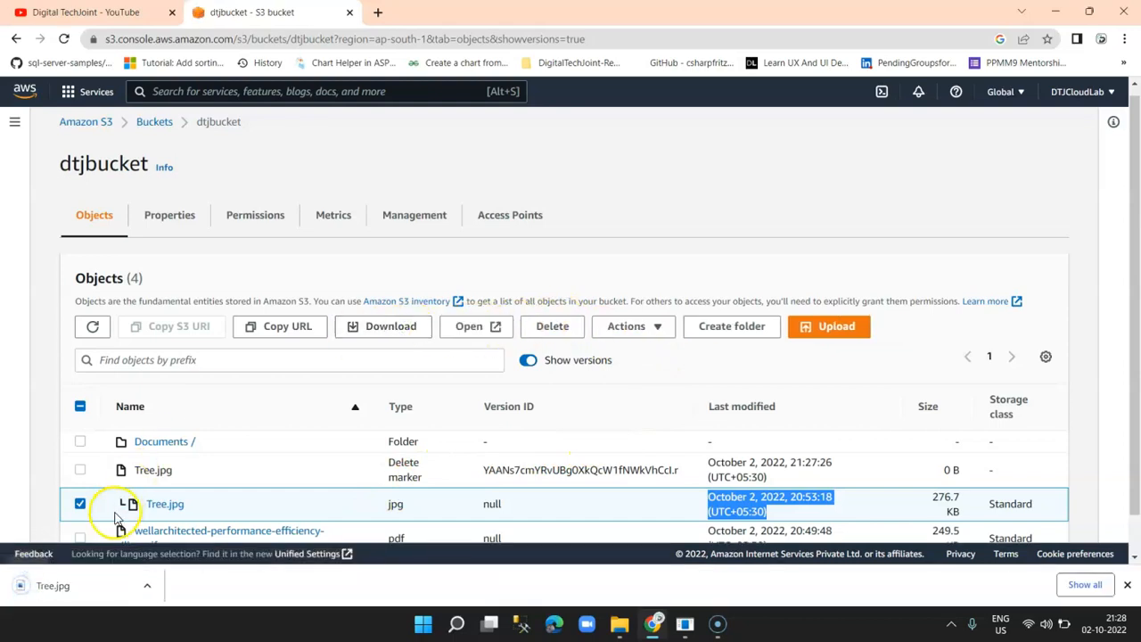
left_click(133, 592)
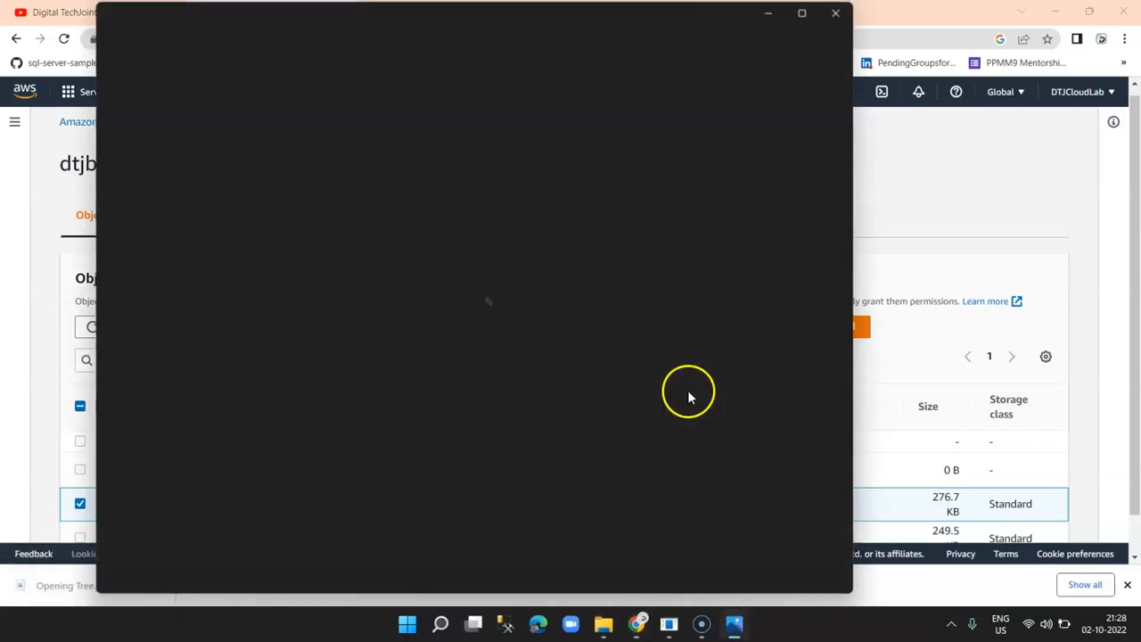
scroll(664, 403, "up", 3)
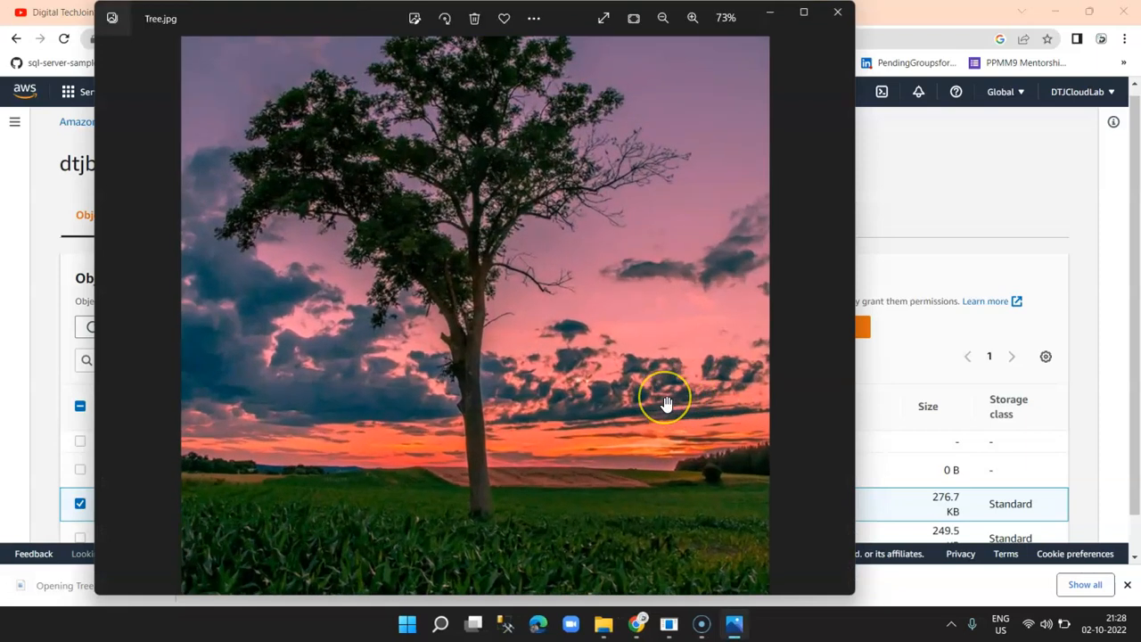
scroll(664, 403, "down", 3)
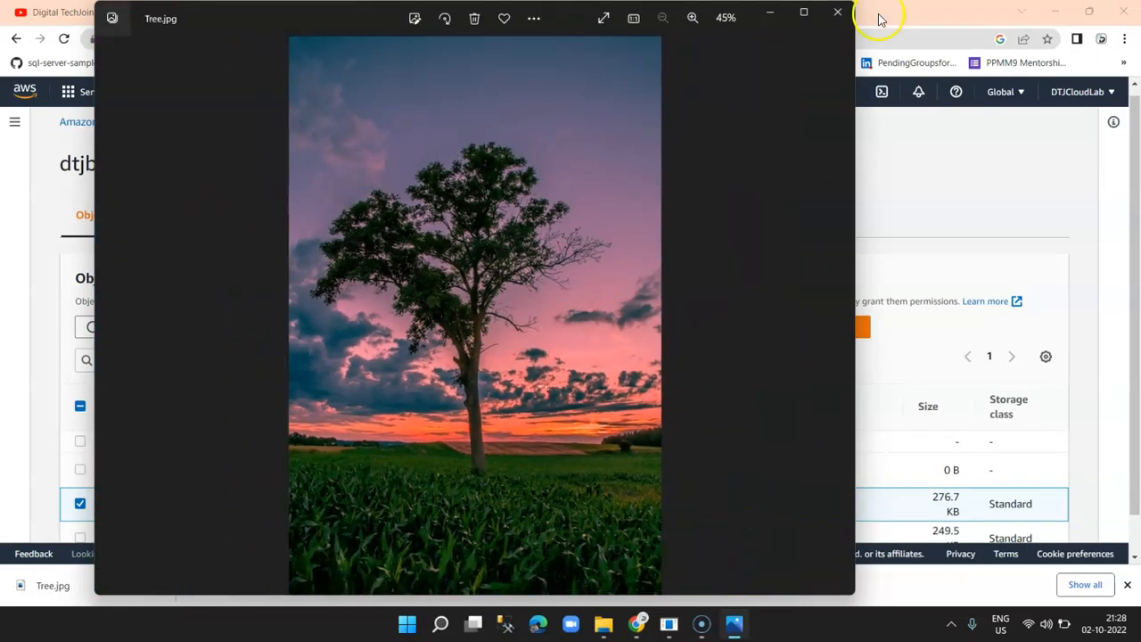
left_click(837, 12)
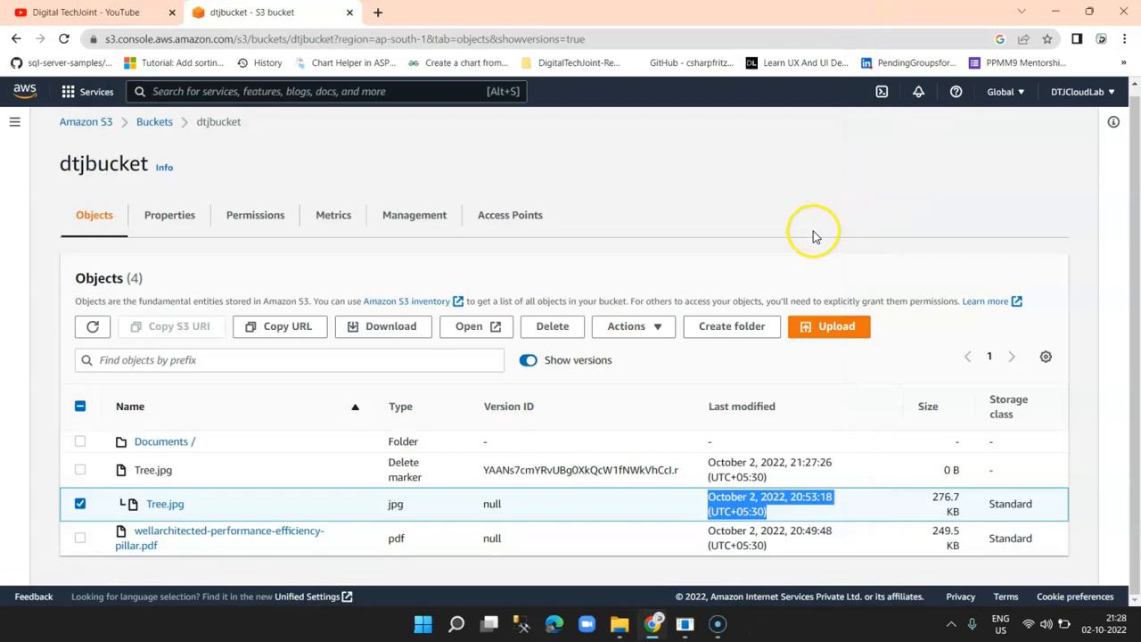